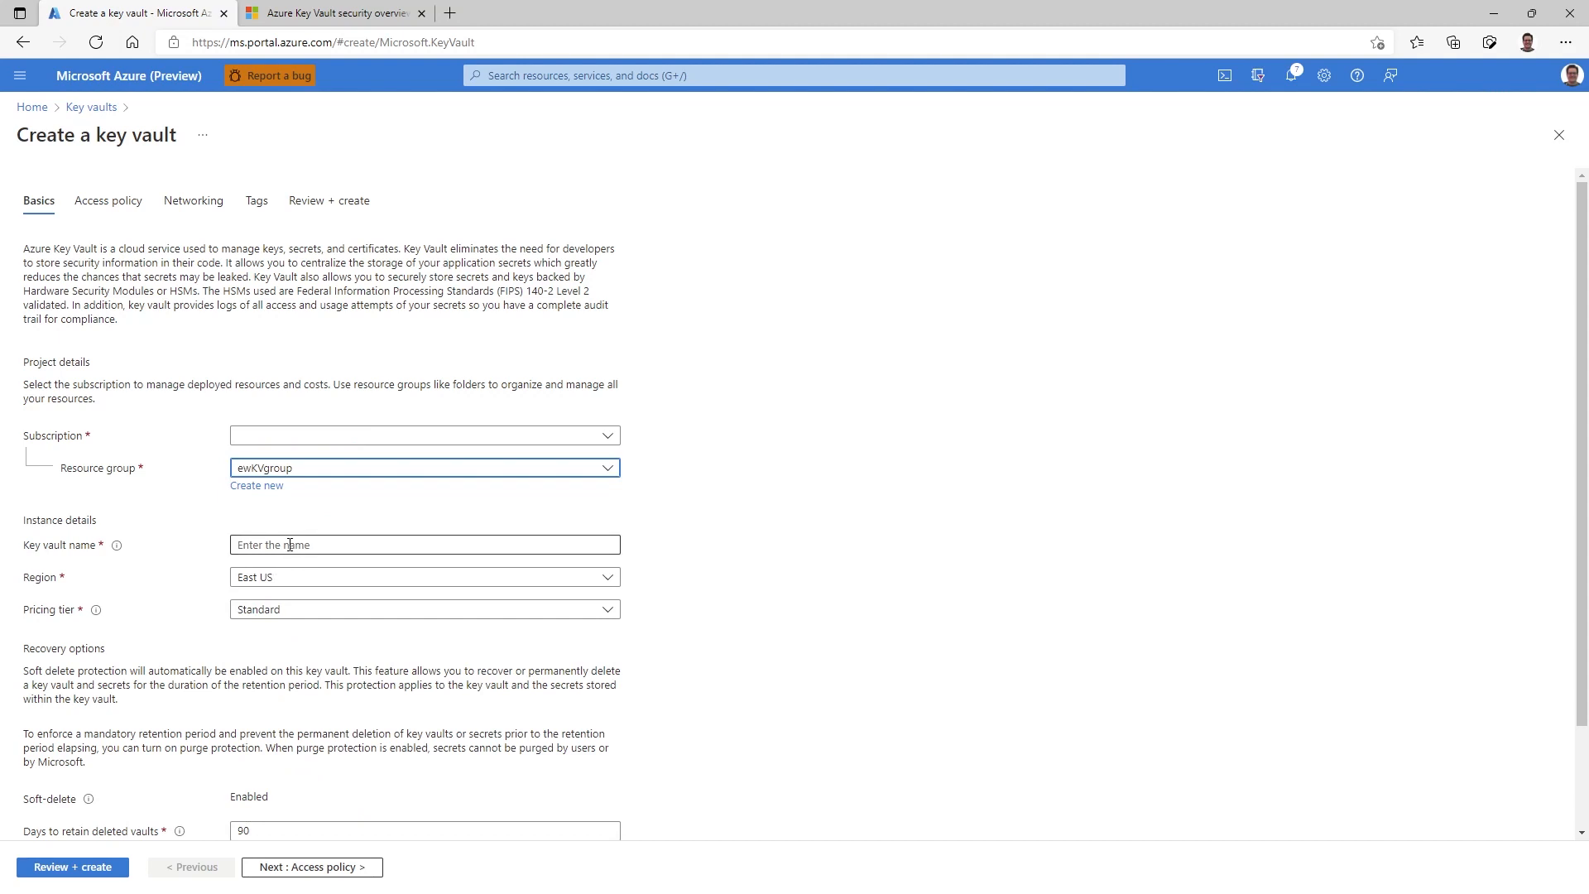
Step: Name the key vault KeyVaultHowTo and proceed to its access policy settings
type("Key")
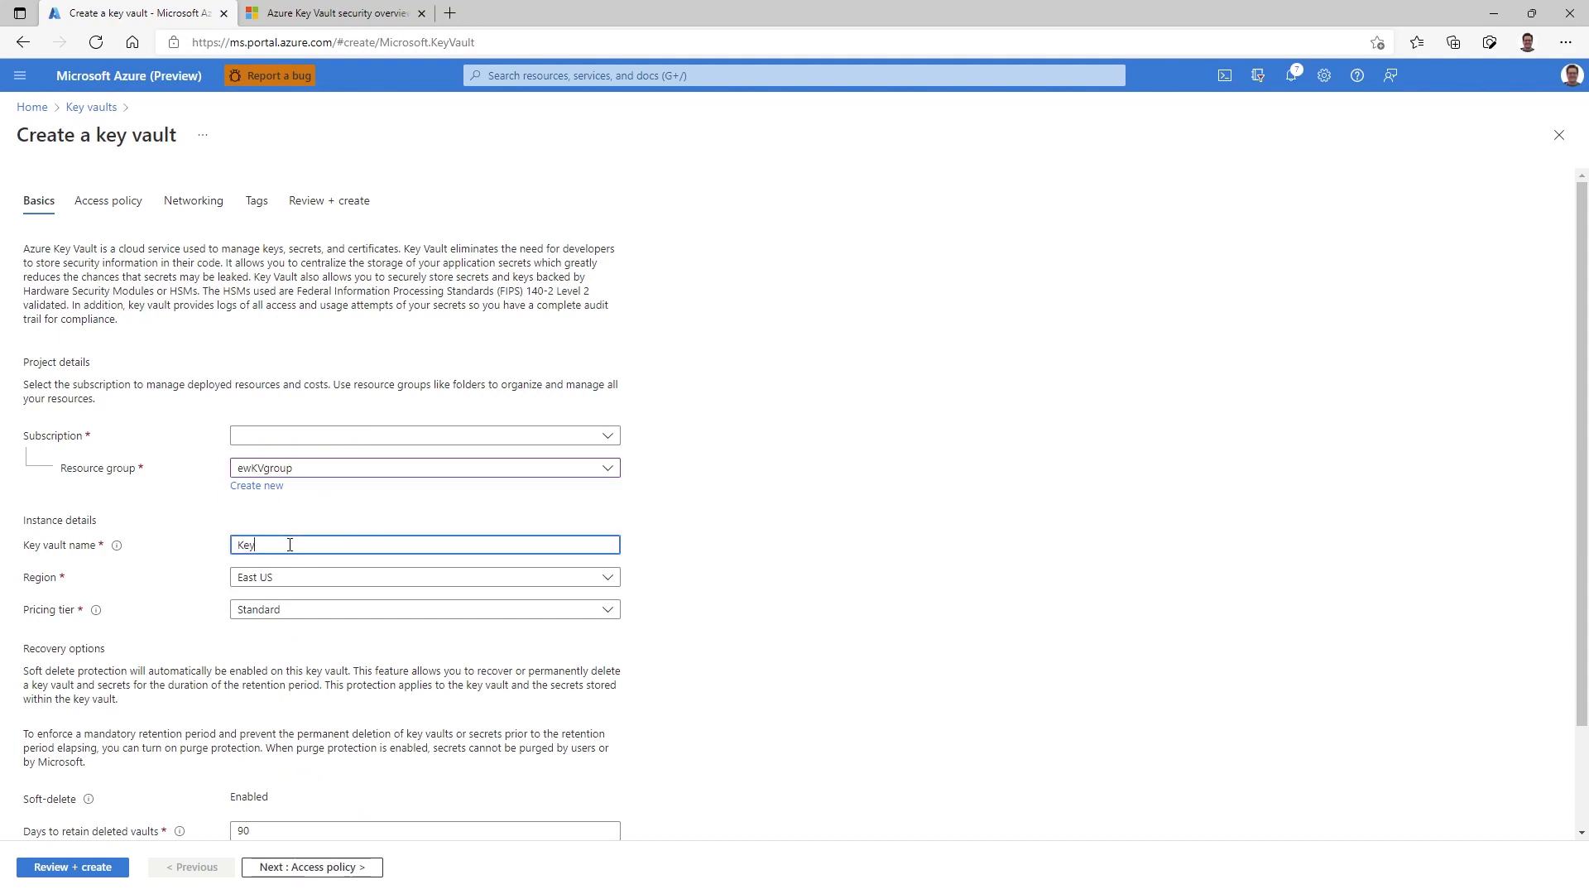
type("VaultHowTo")
left_click(297, 866)
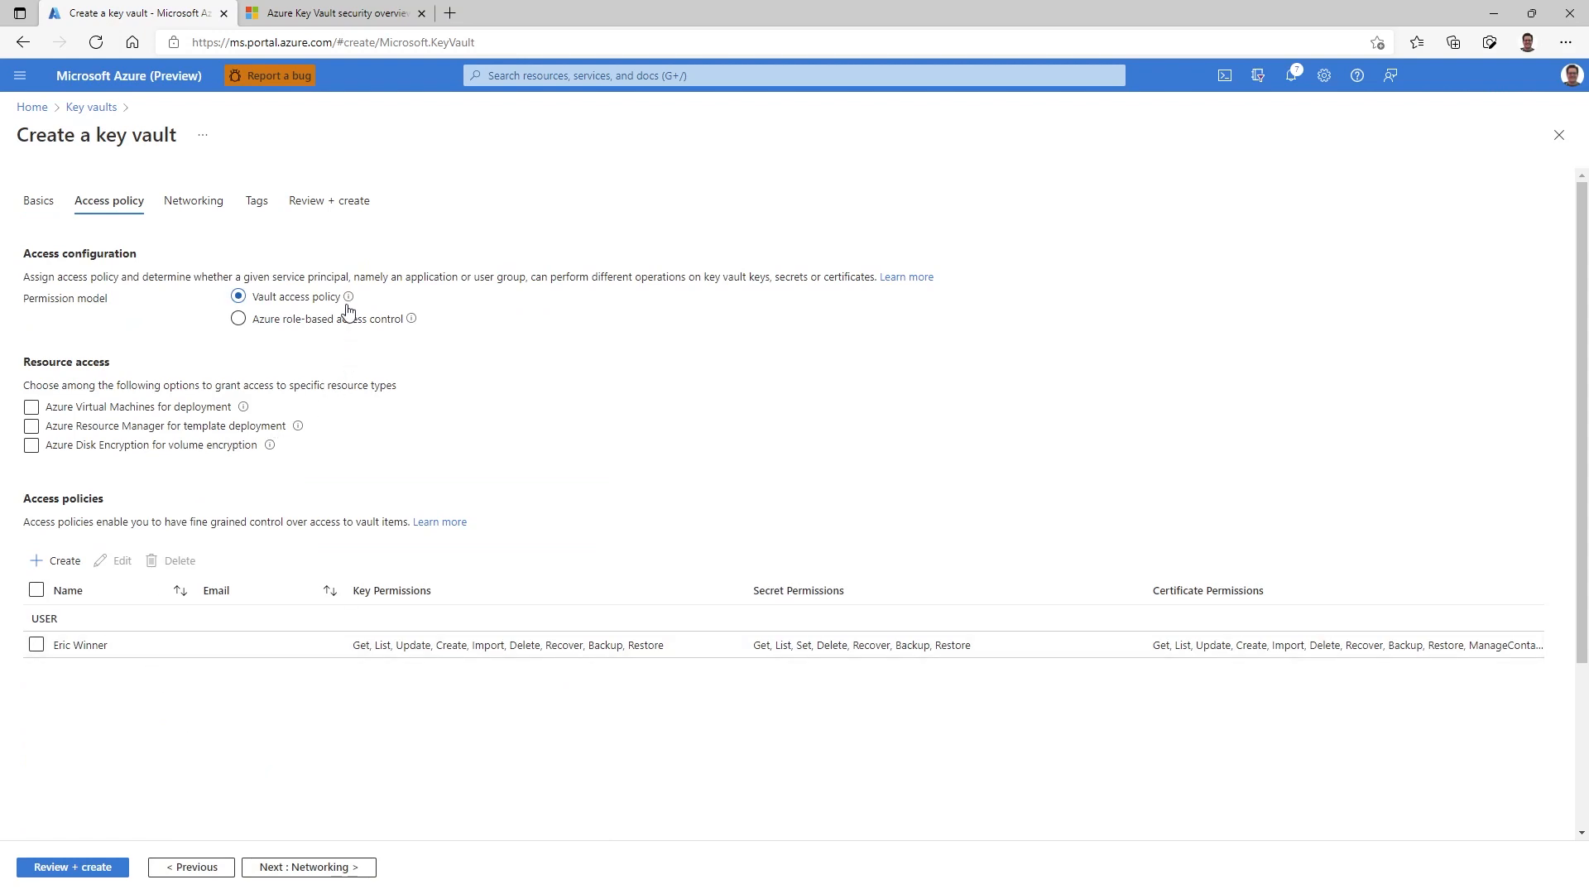
Step: Examine the two permission model choices and the explanations of the resource access options for the key vault
mouse_move(348, 299)
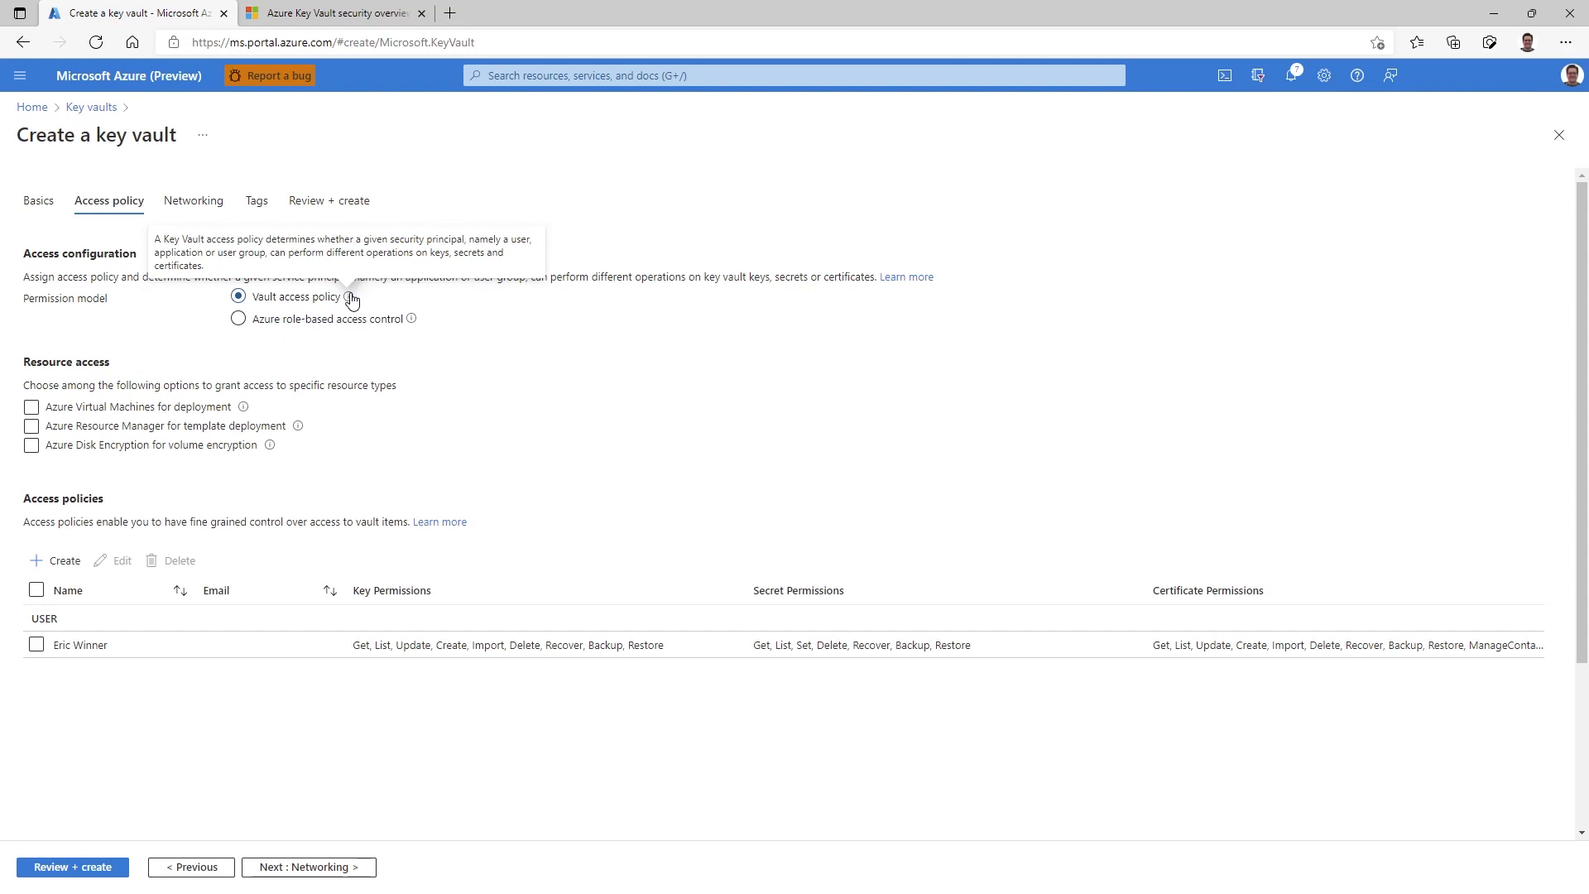
left_click(413, 320)
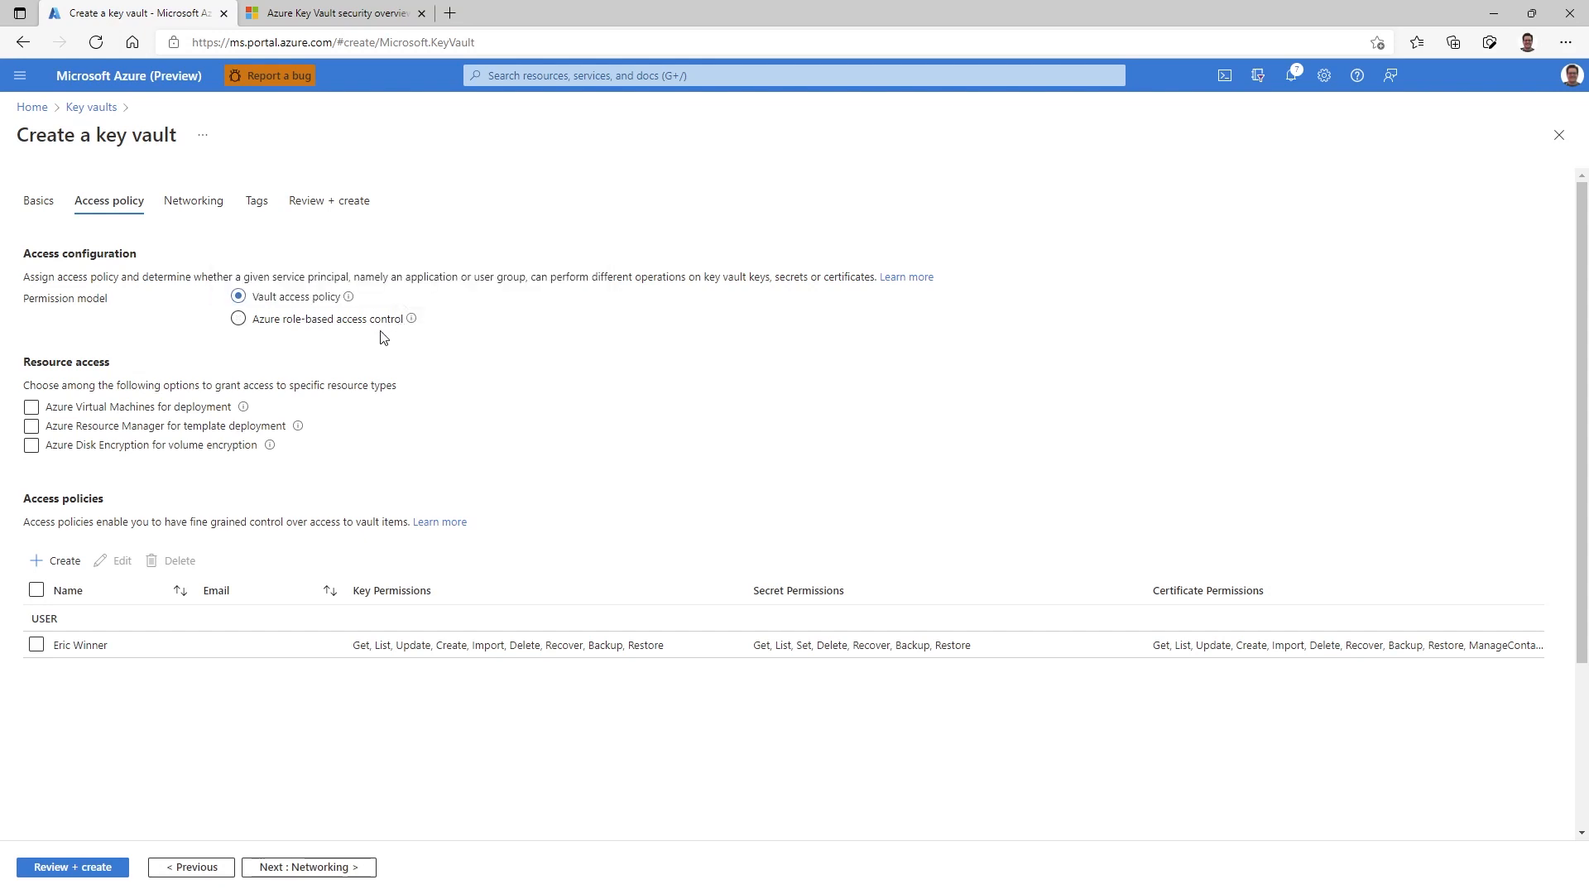
left_click(238, 319)
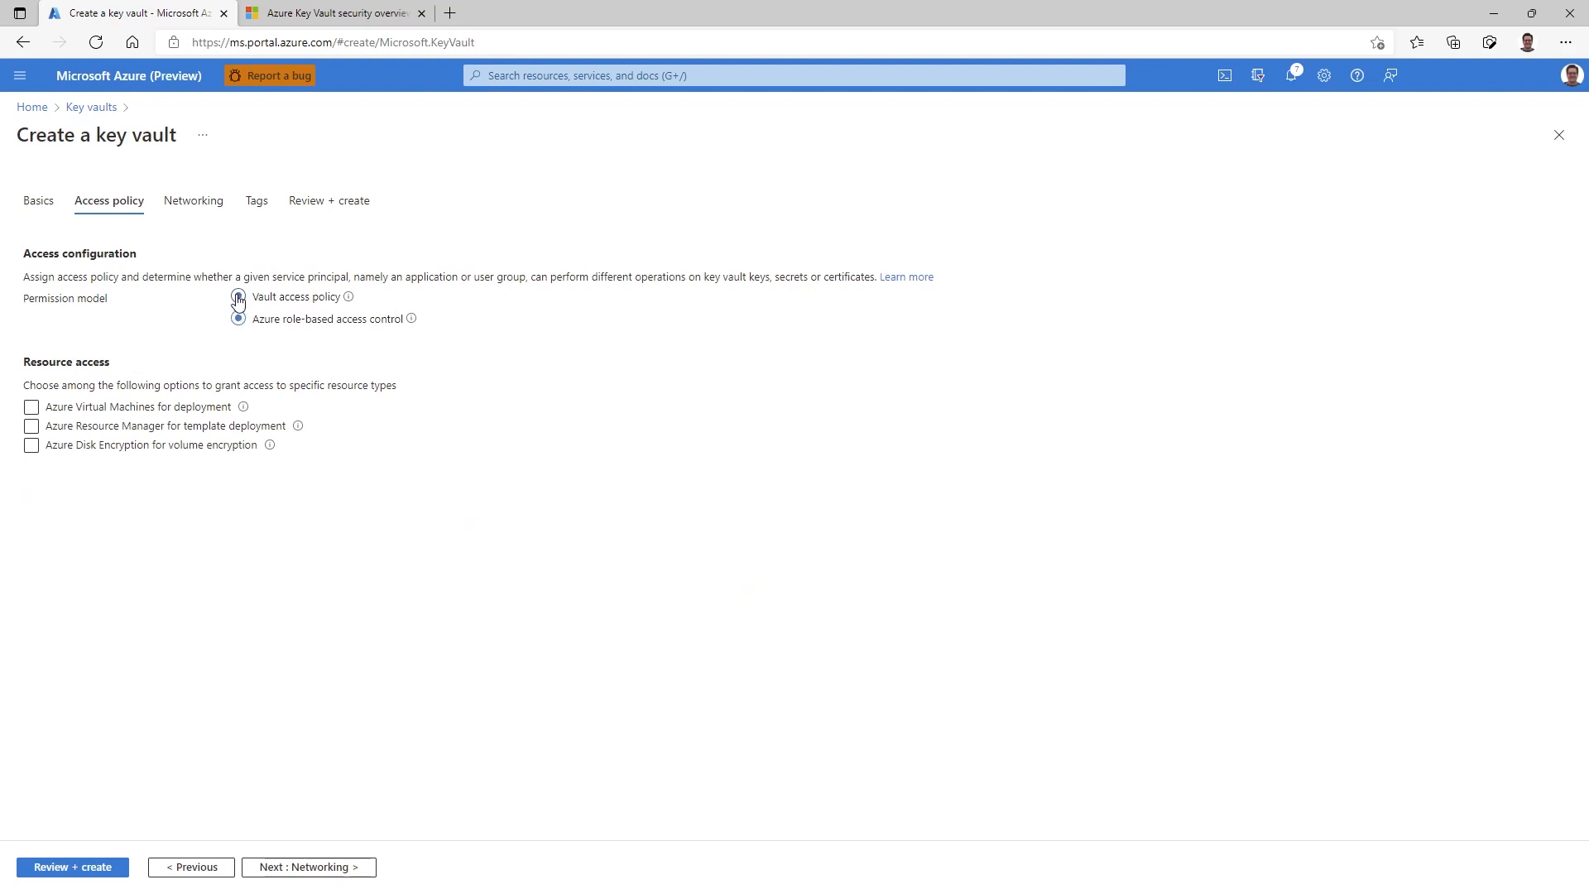
left_click(238, 298)
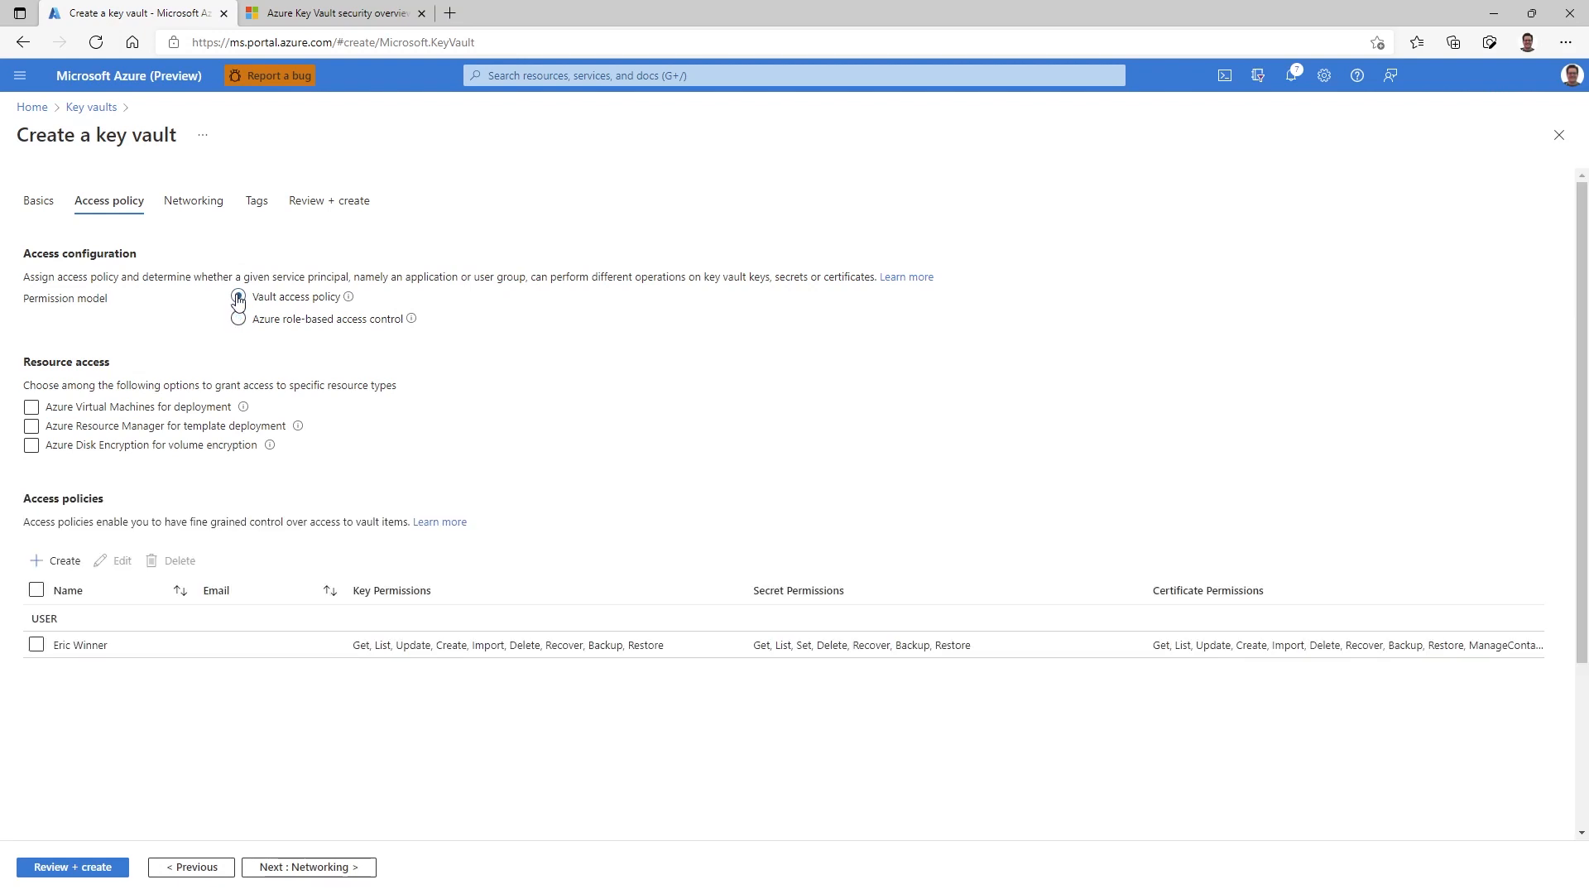
left_click(246, 408)
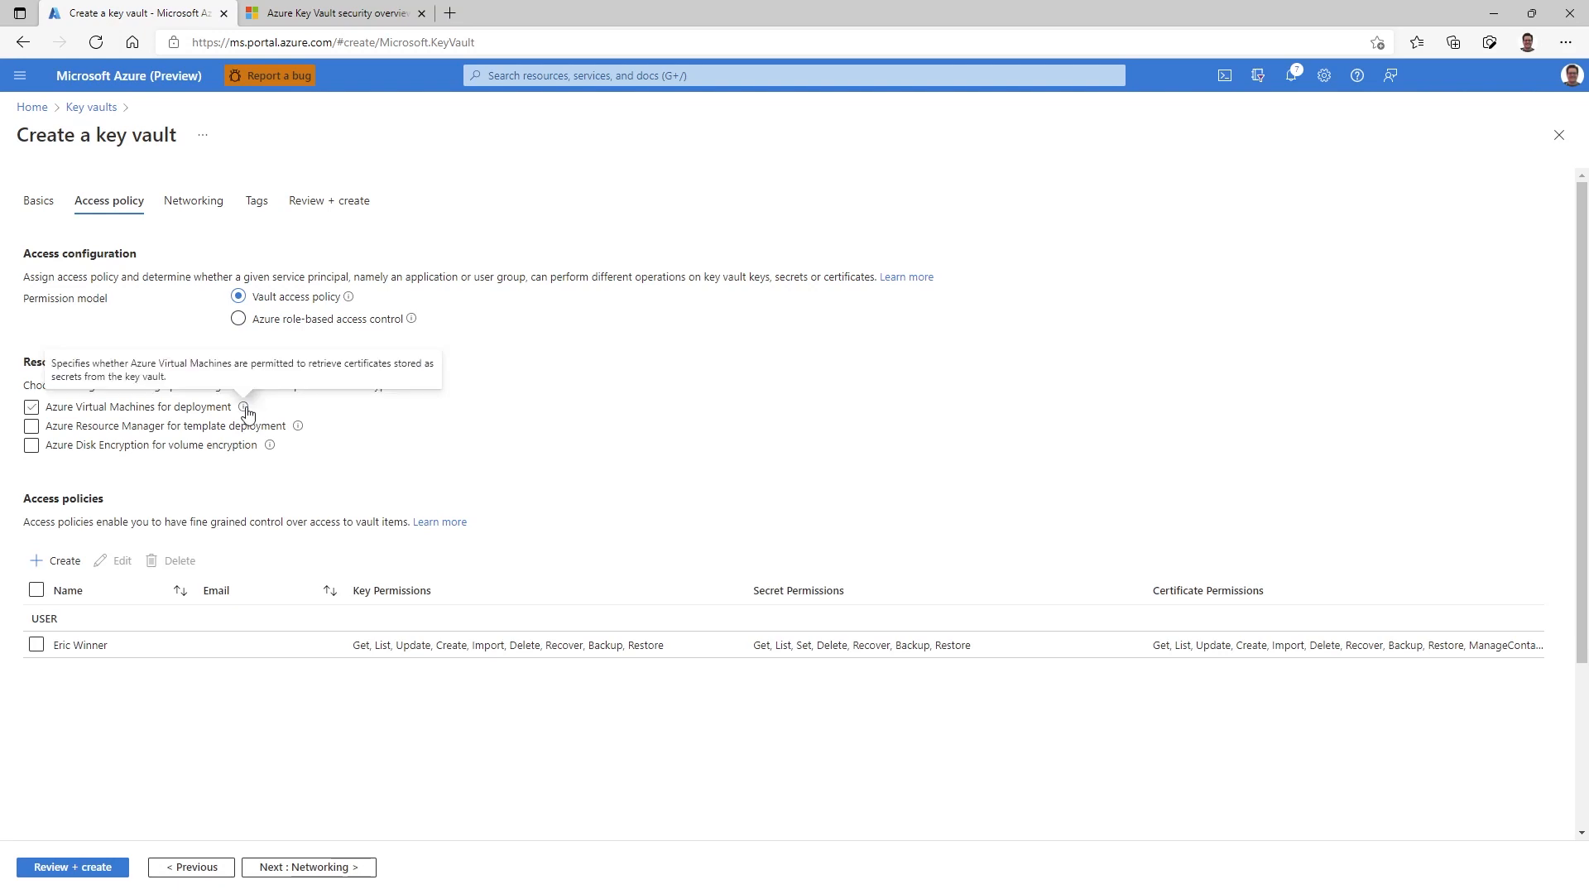
left_click(245, 408)
left_click(303, 427)
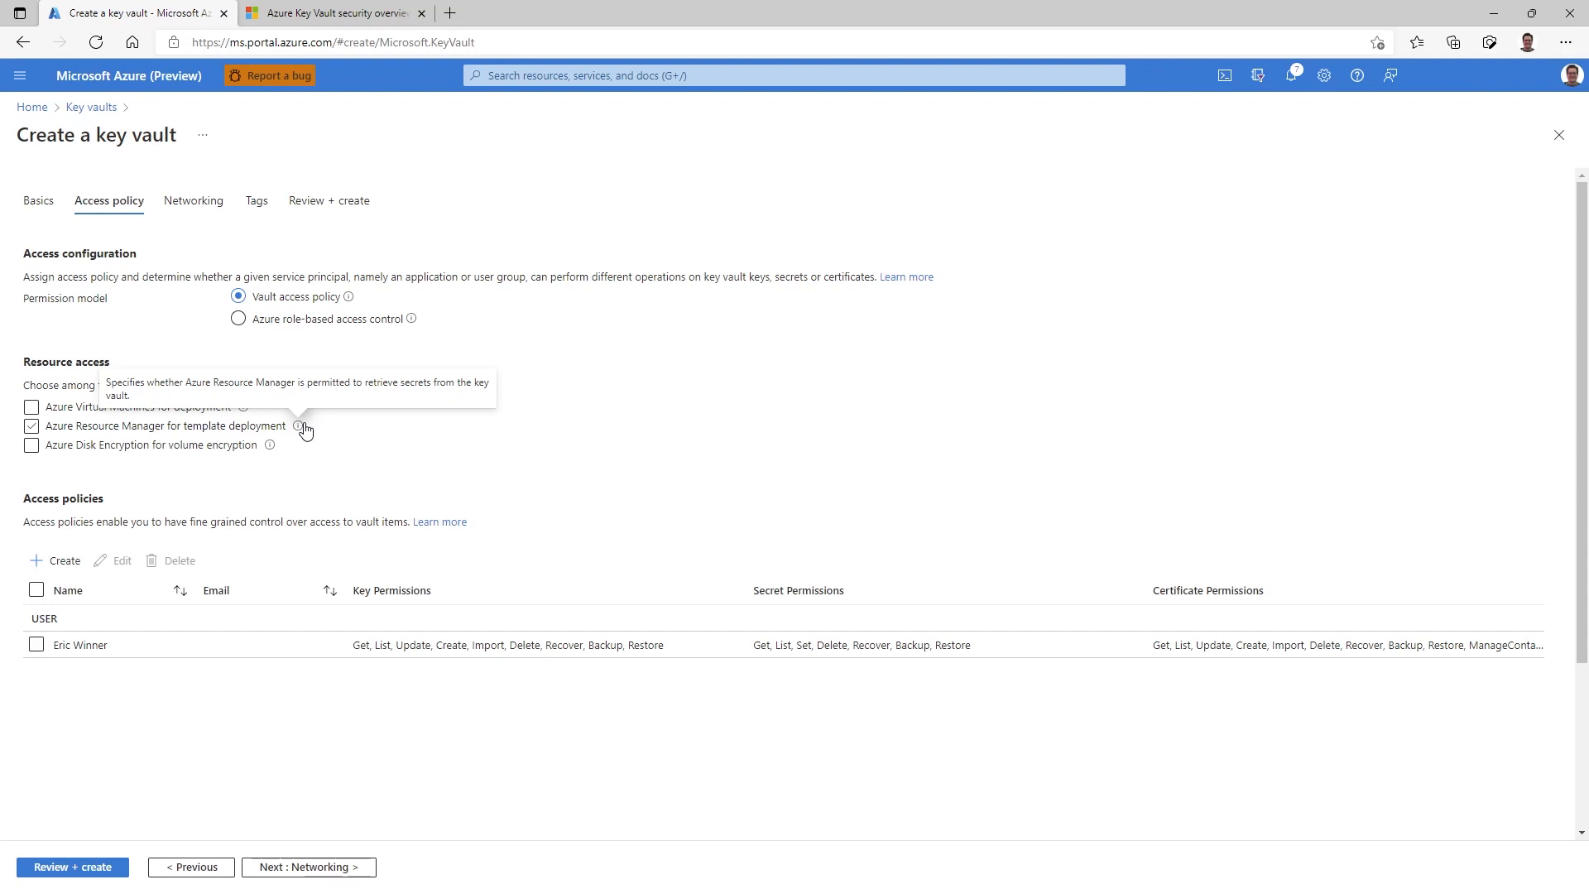
mouse_move(269, 446)
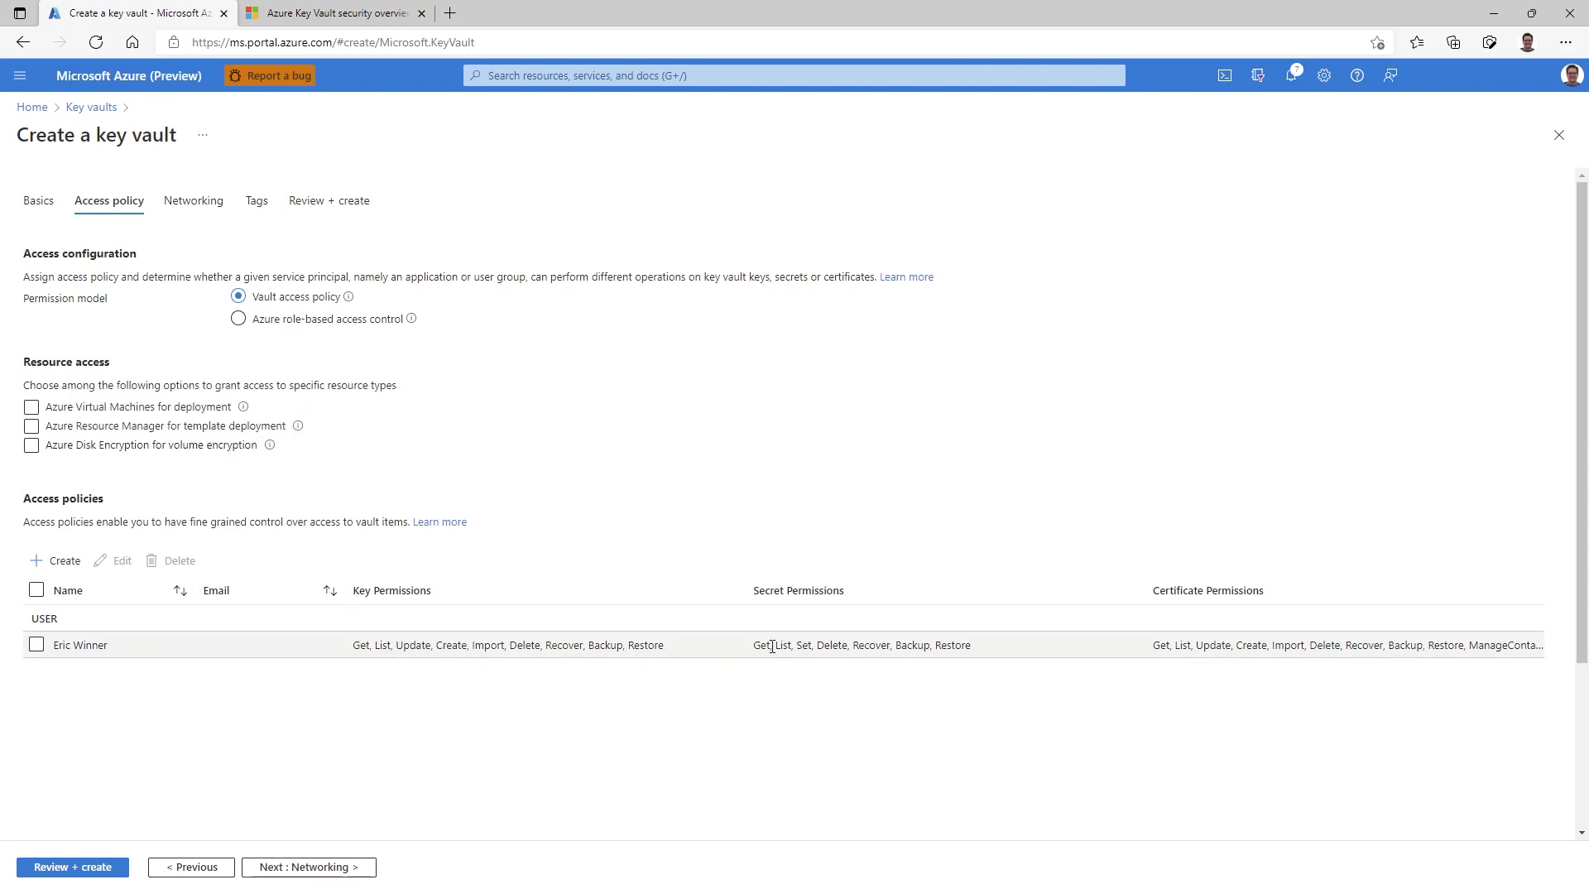
Step: Start a new access policy with the Secret Management template and continue to the principal selection
left_click(58, 563)
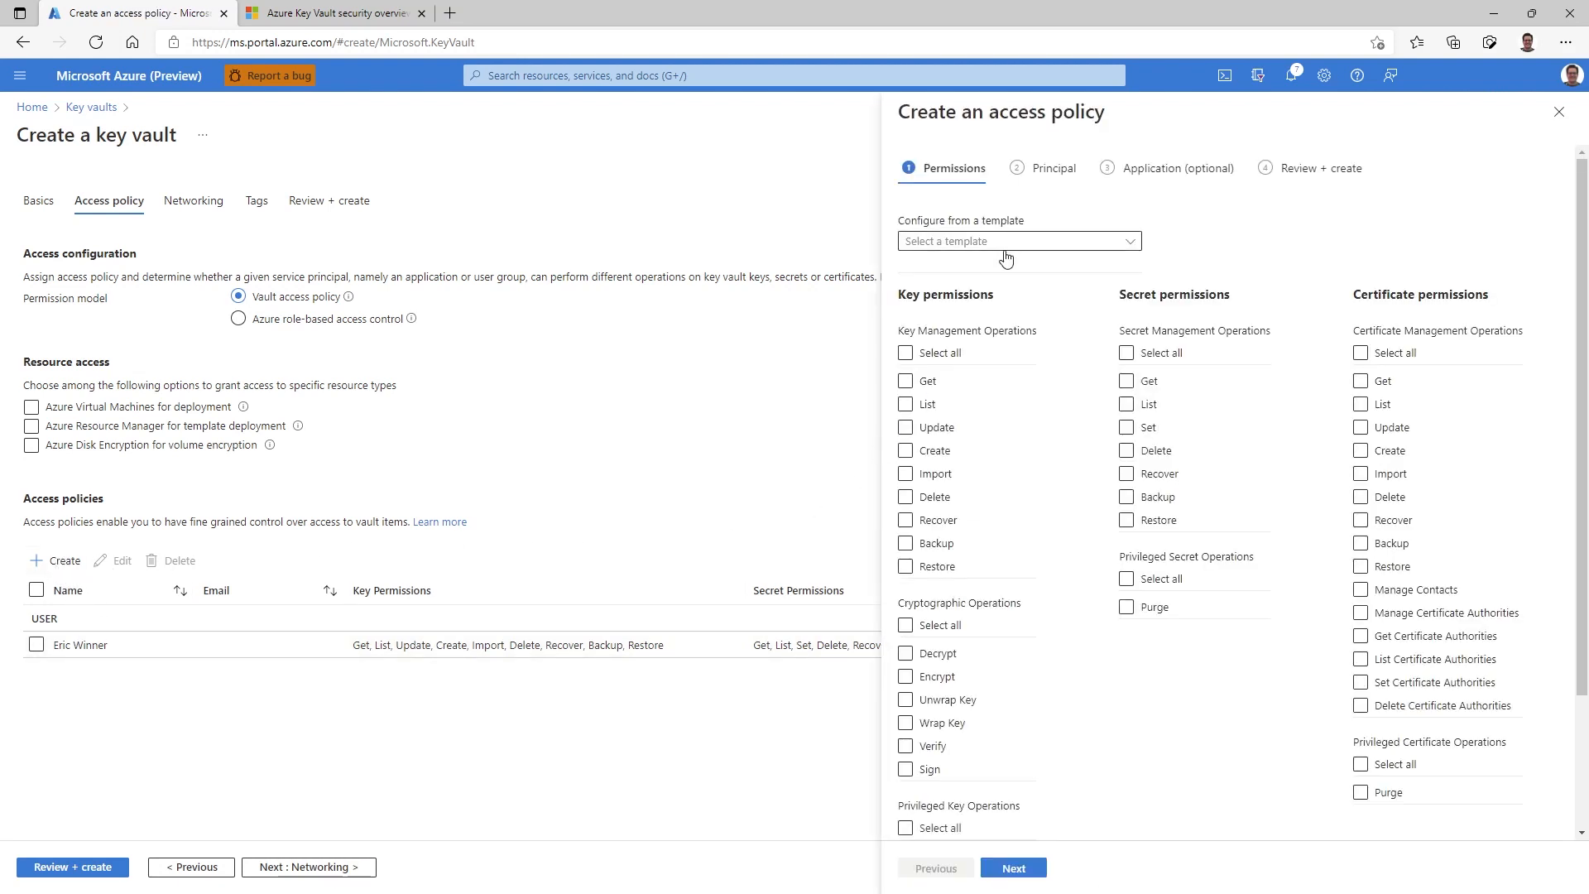
left_click(1006, 243)
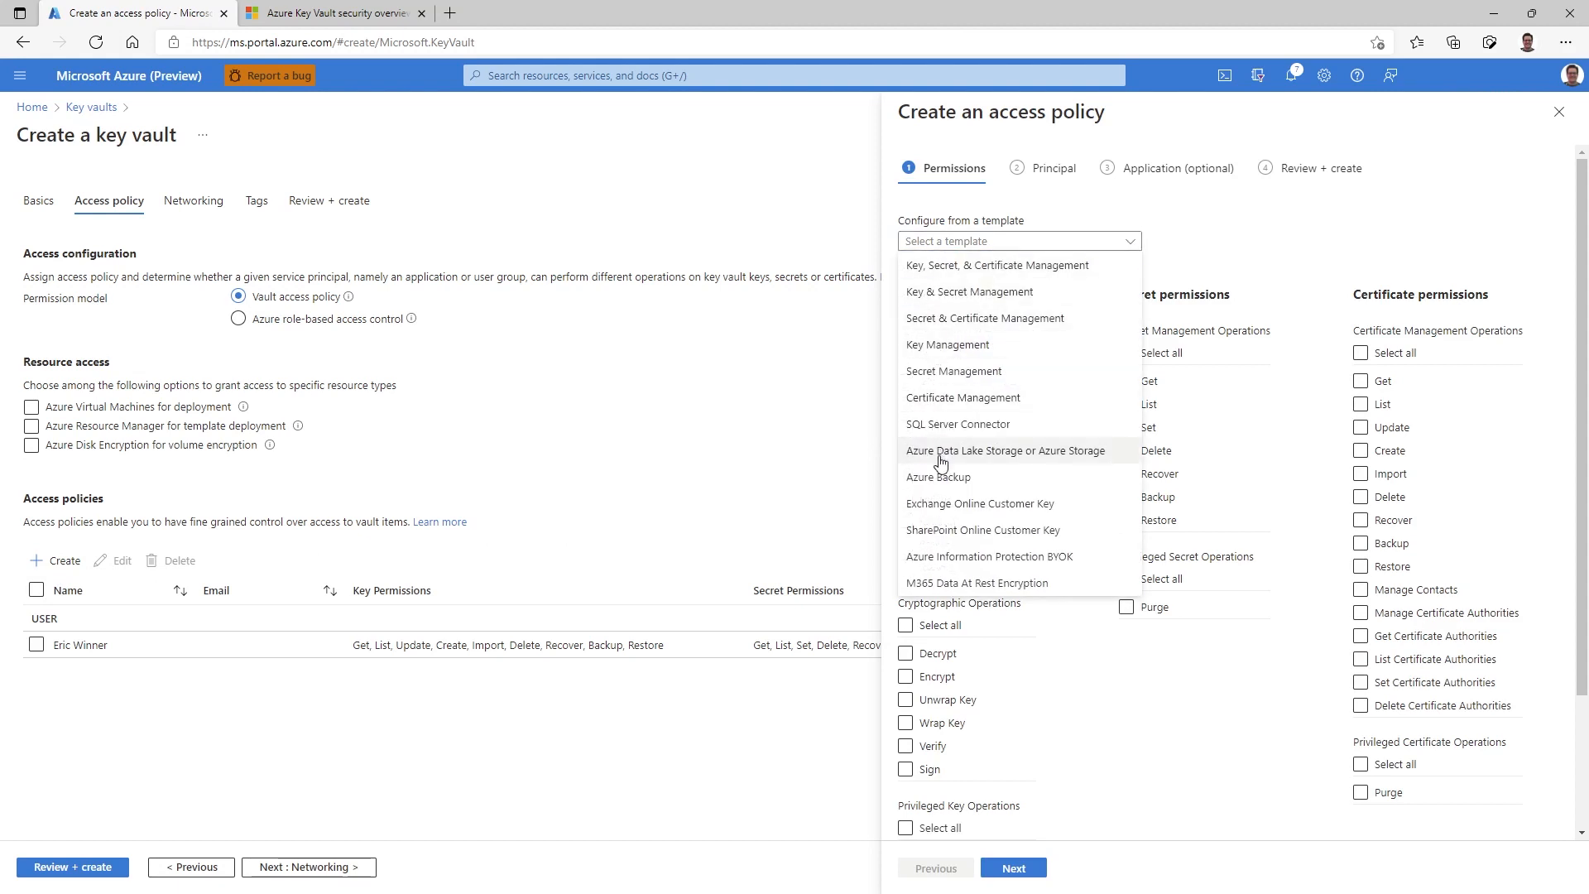
left_click(949, 244)
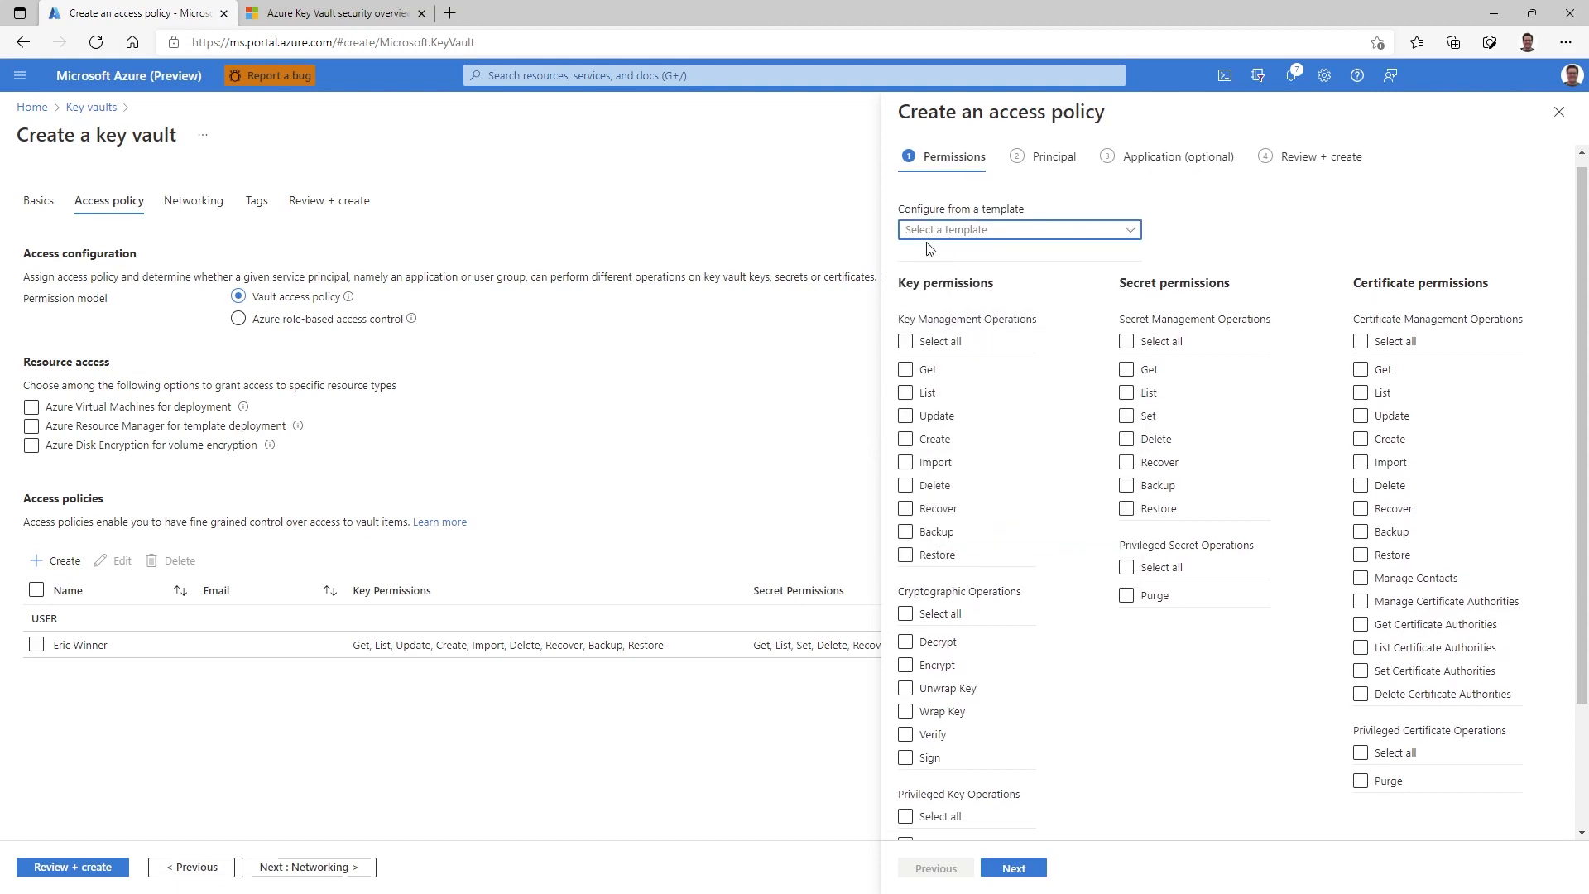
left_click(925, 233)
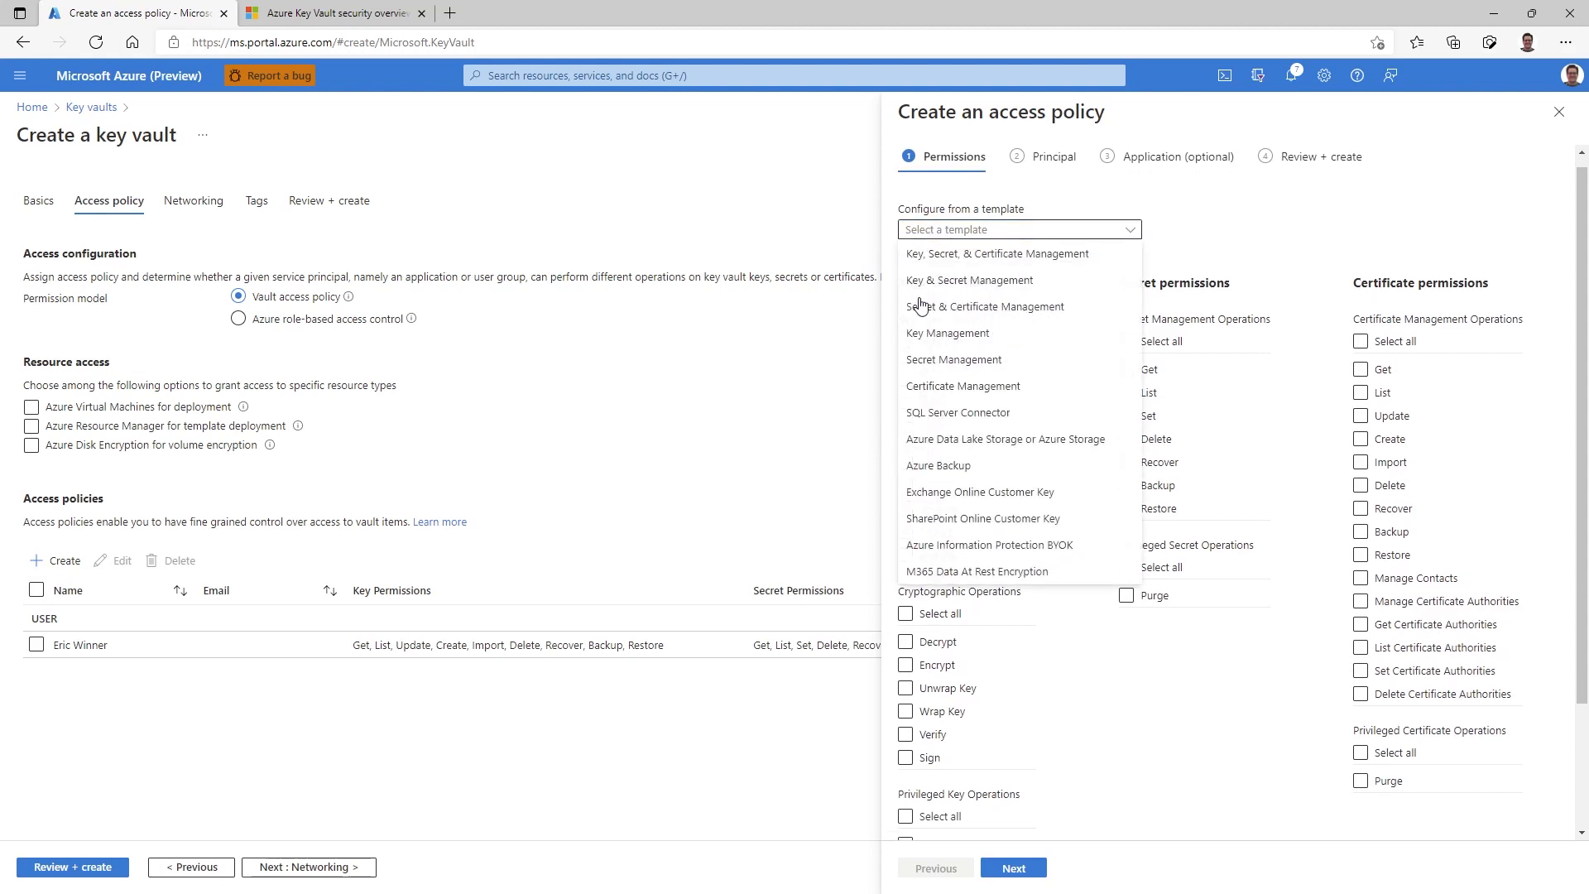
left_click(928, 362)
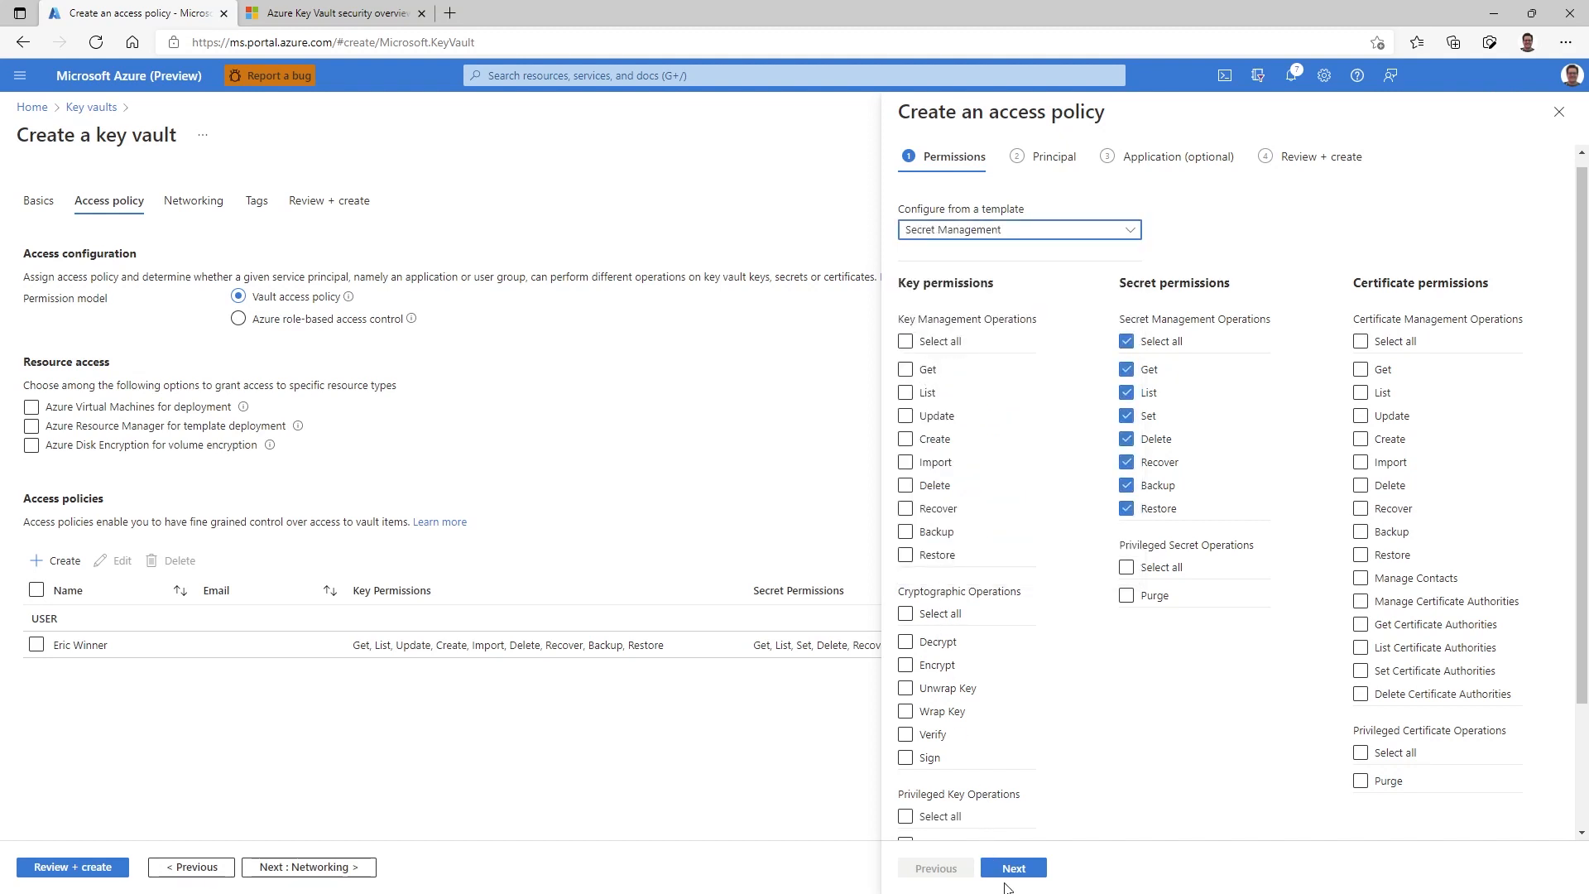
left_click(1013, 867)
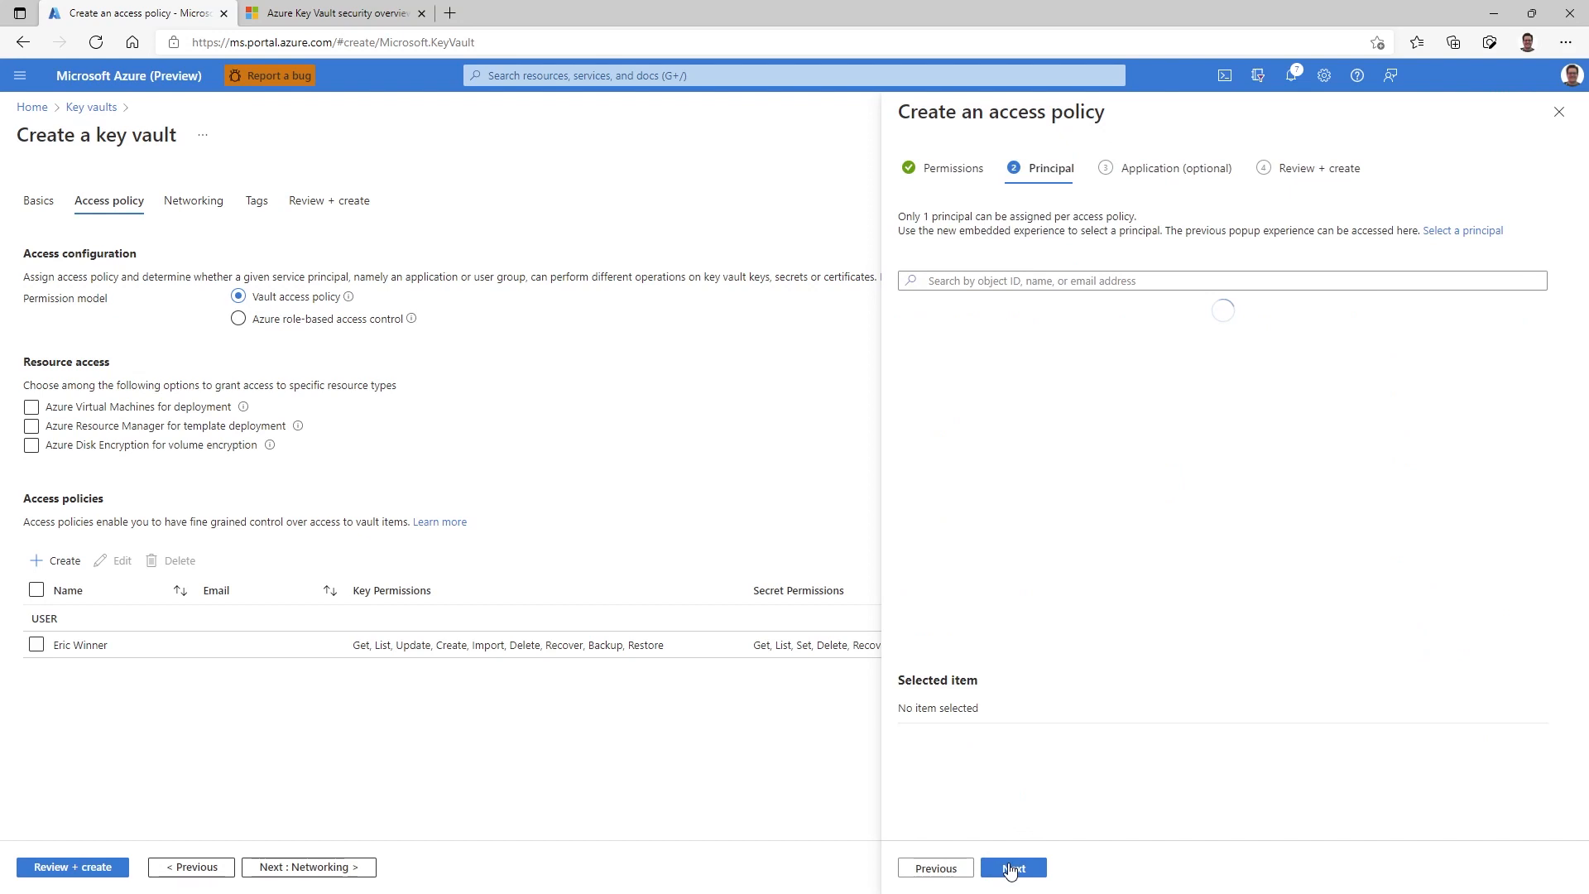
Step: Search for the intended user, assign them as principal, and create the access policy without an authorized application
left_click(949, 282)
type("Leon W")
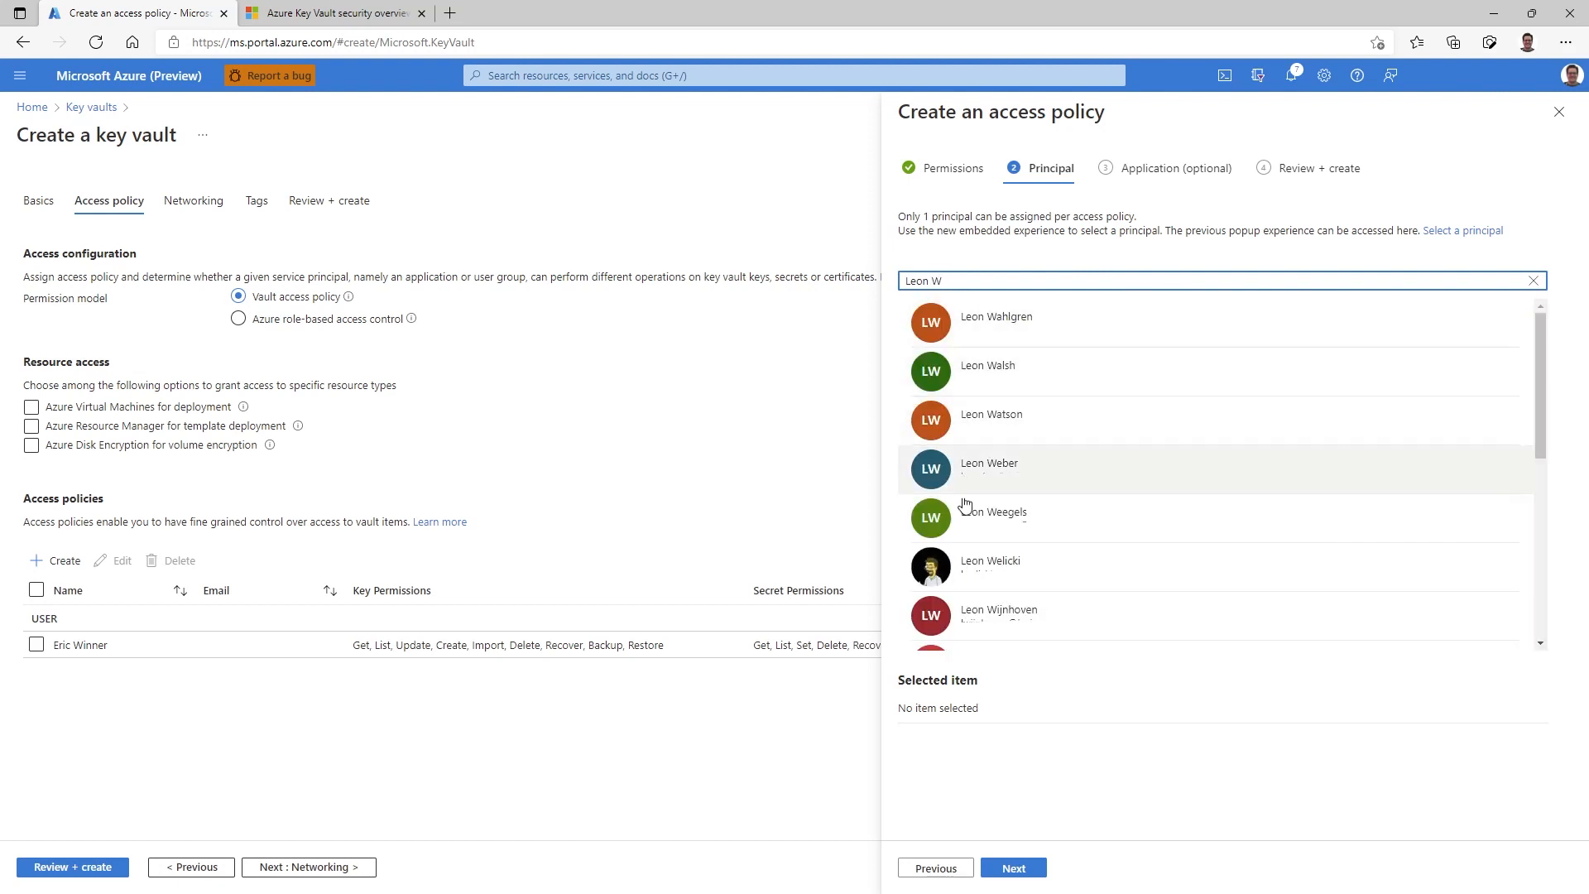
left_click(950, 566)
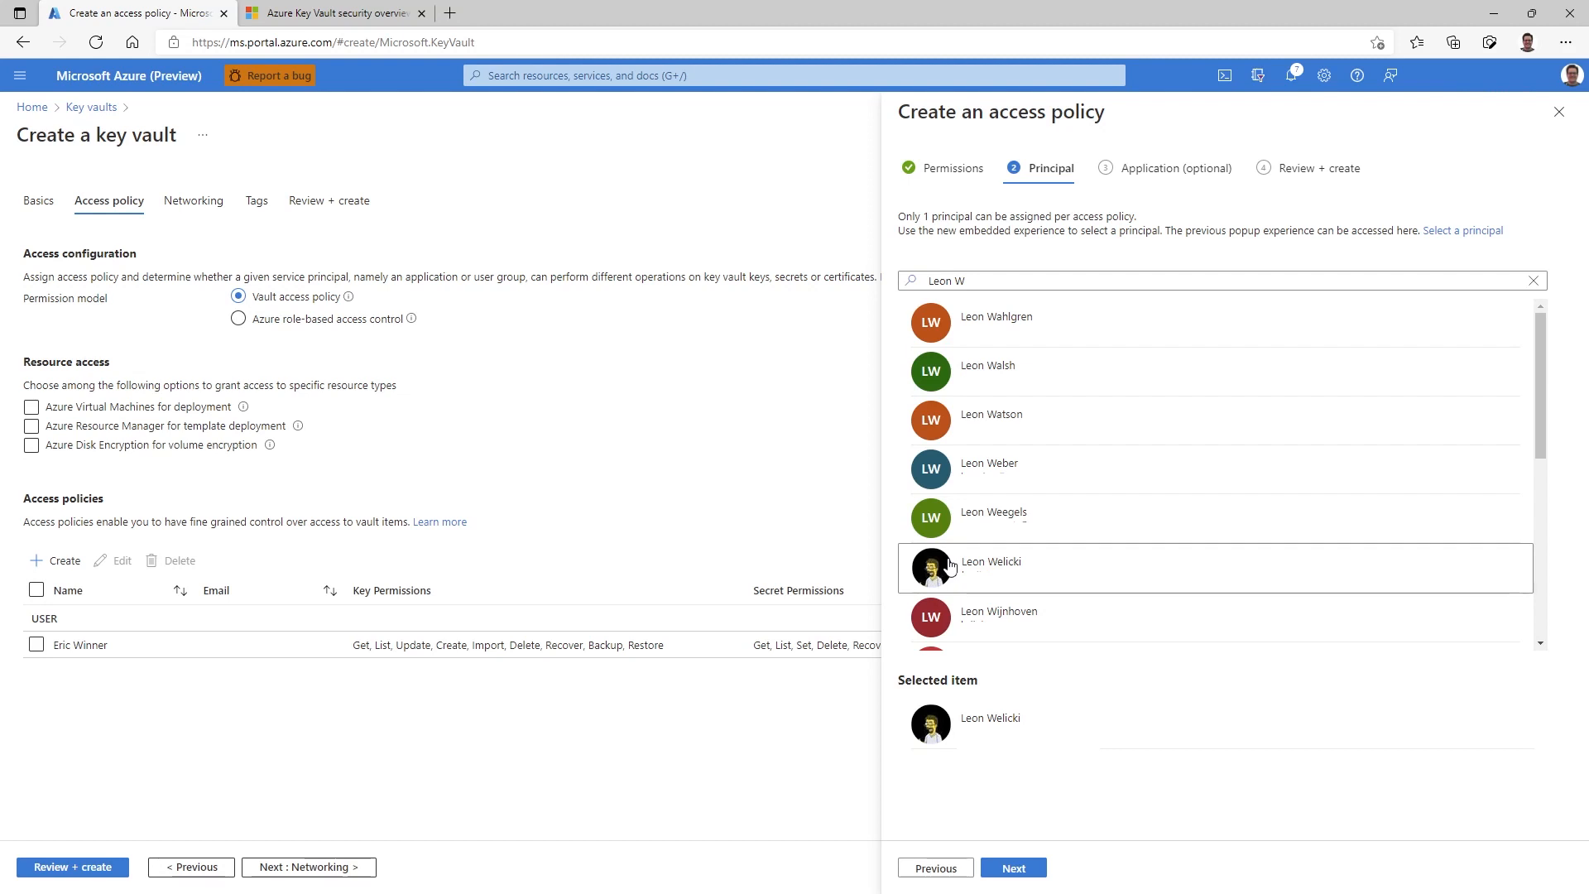
left_click(1015, 869)
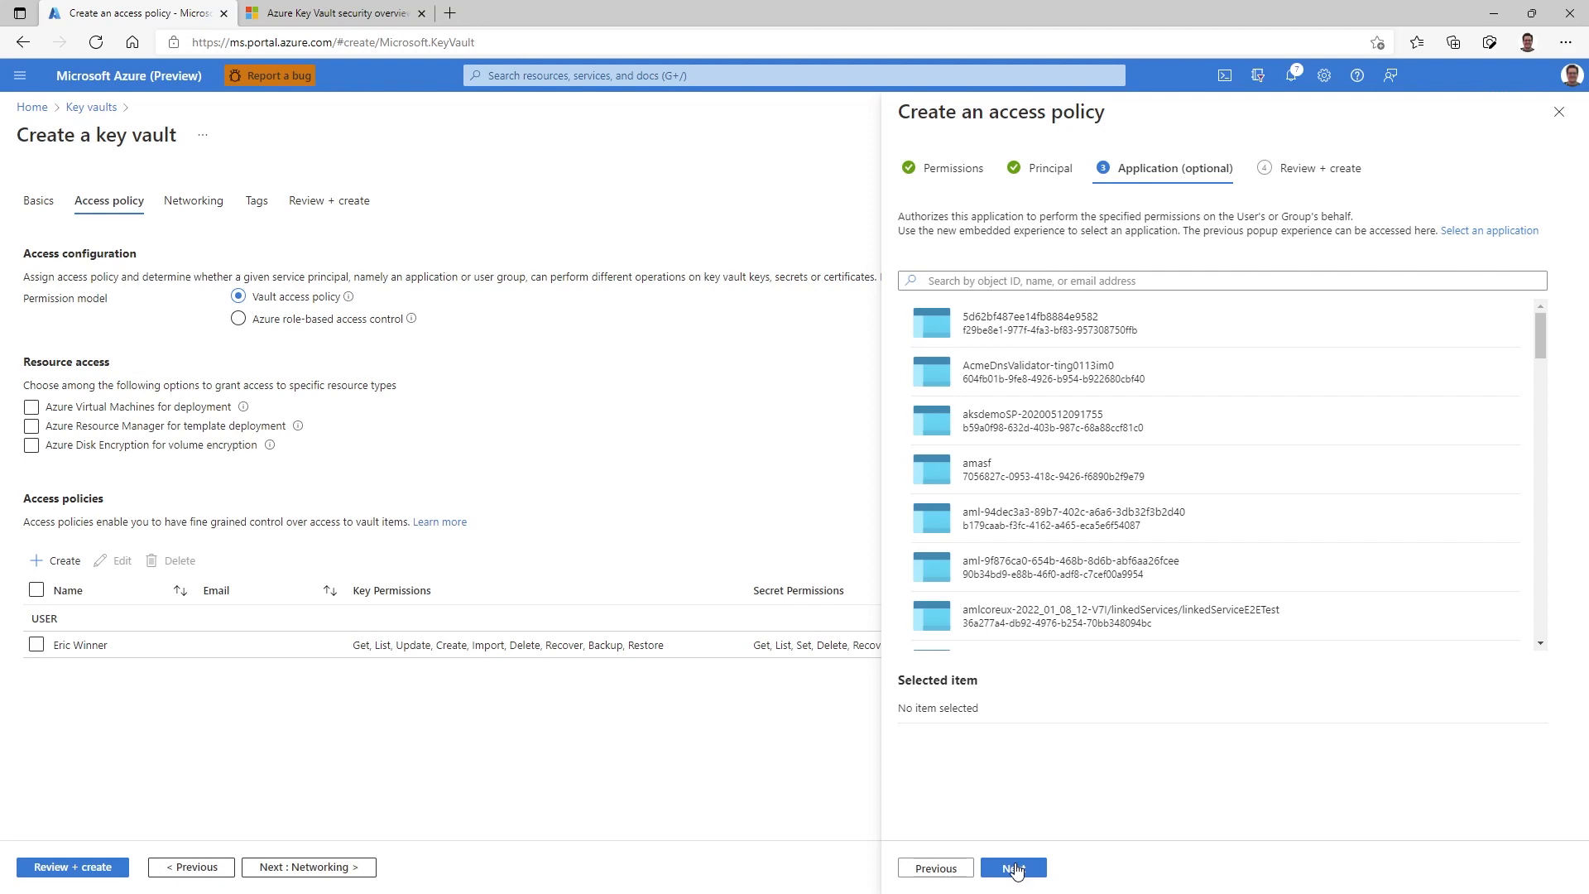
left_click(1015, 869)
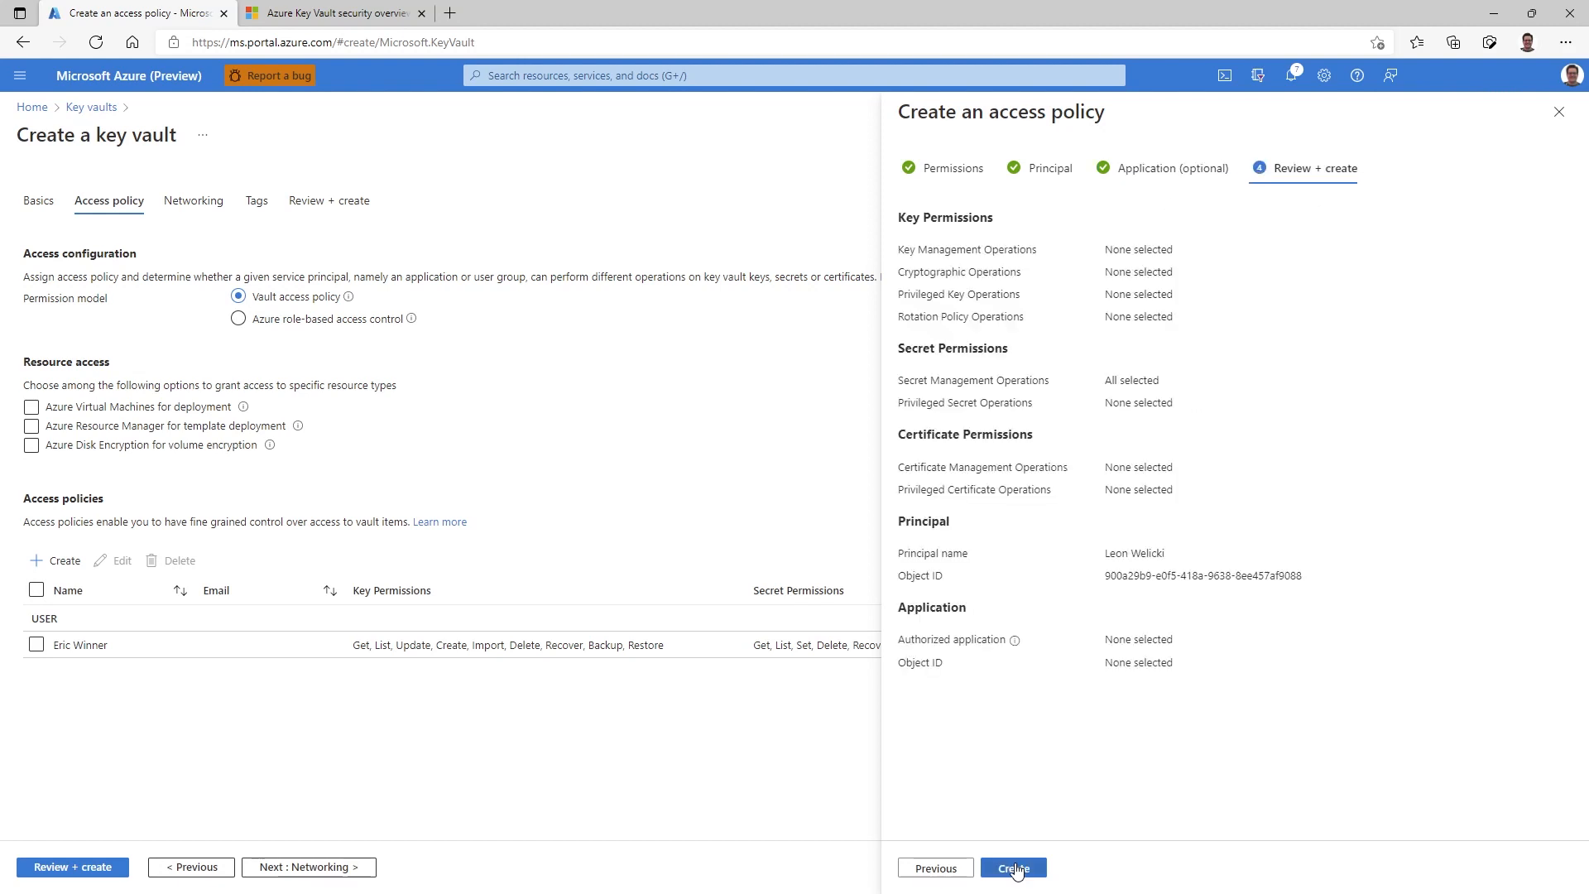
left_click(1014, 868)
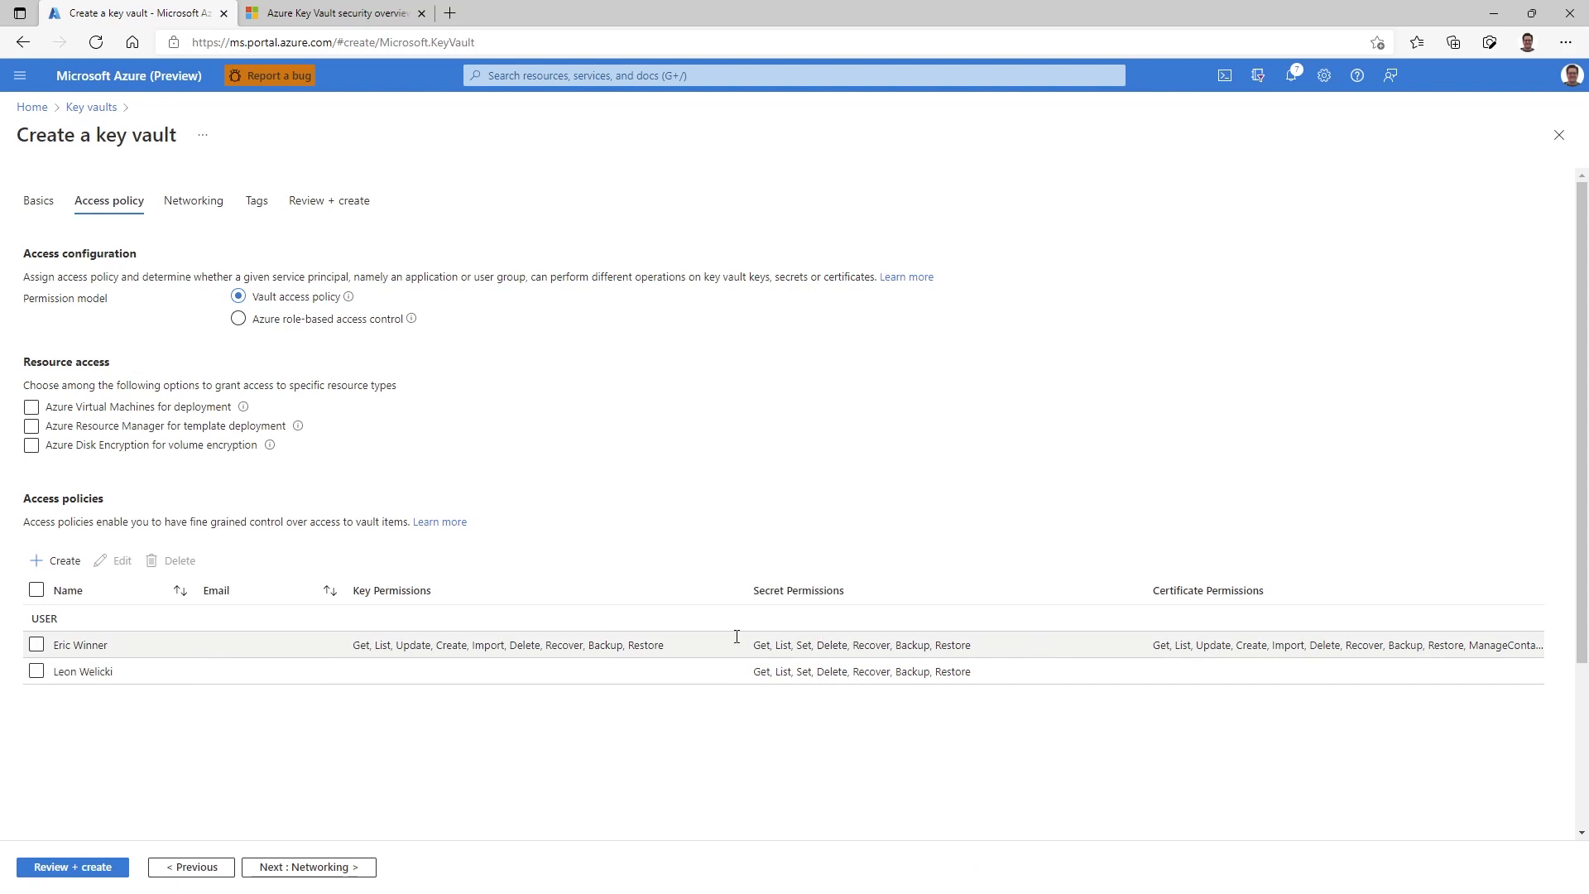
Step: Keep the default public networking for all networks, add no tags, and create the key vault
left_click(324, 867)
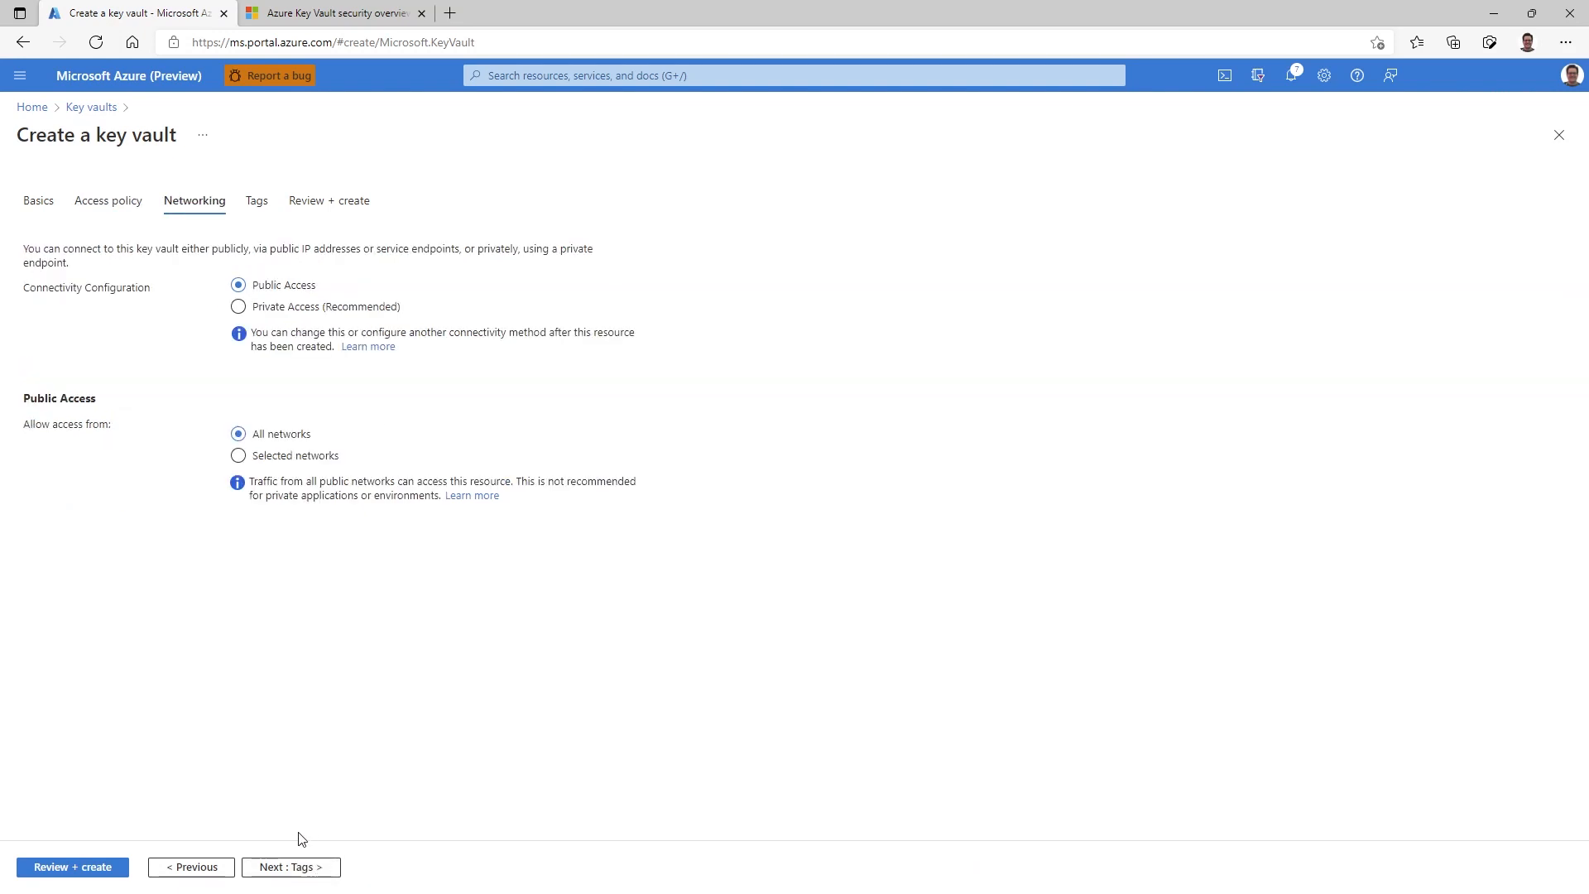
left_click(291, 869)
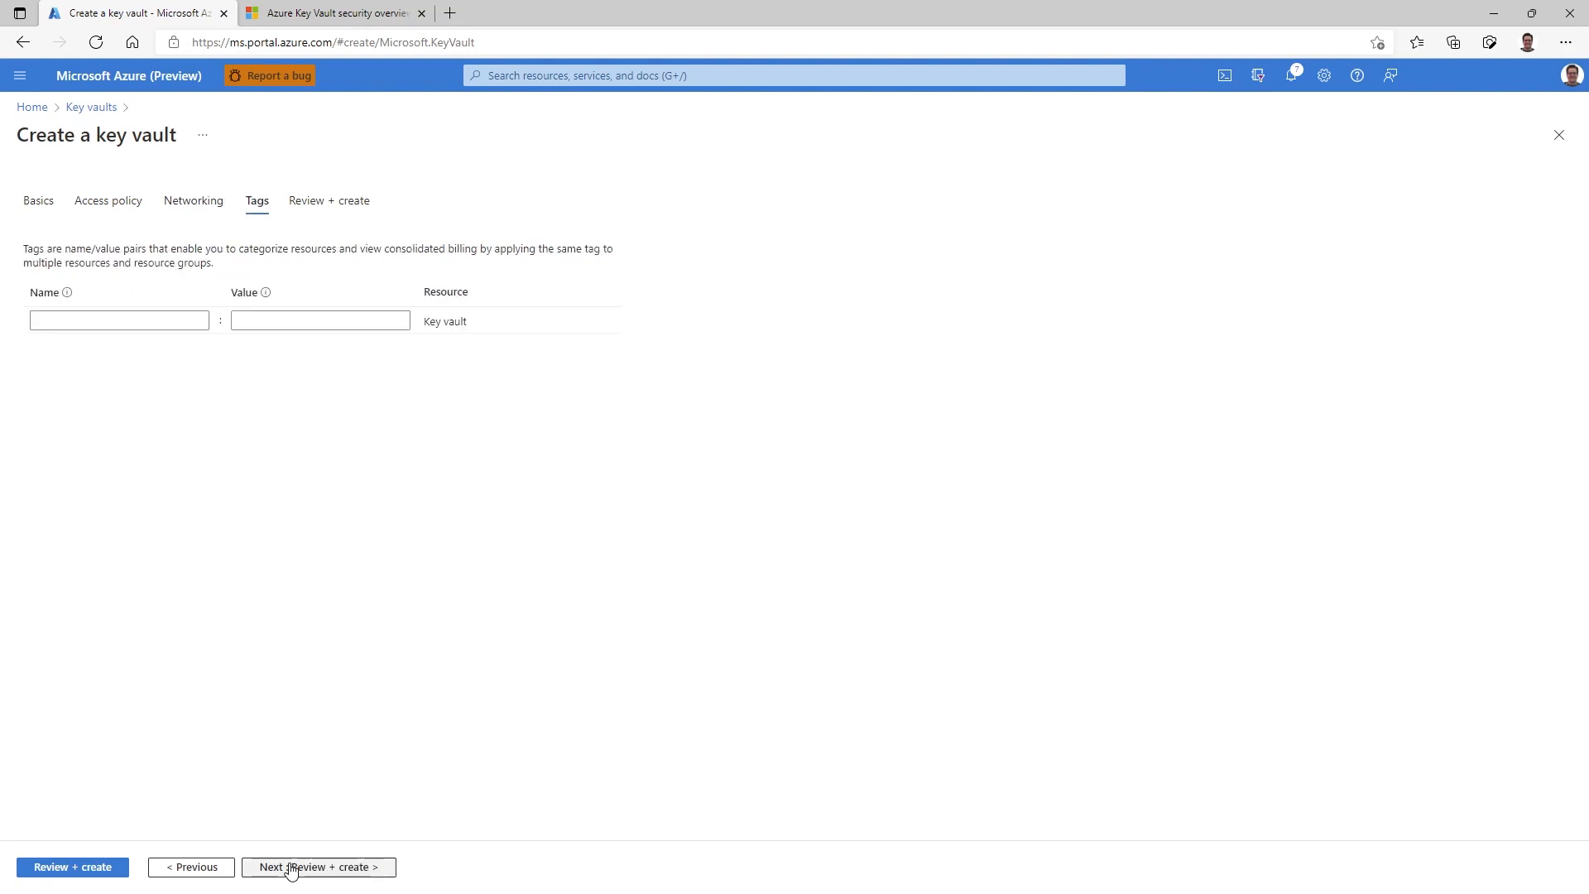
left_click(292, 869)
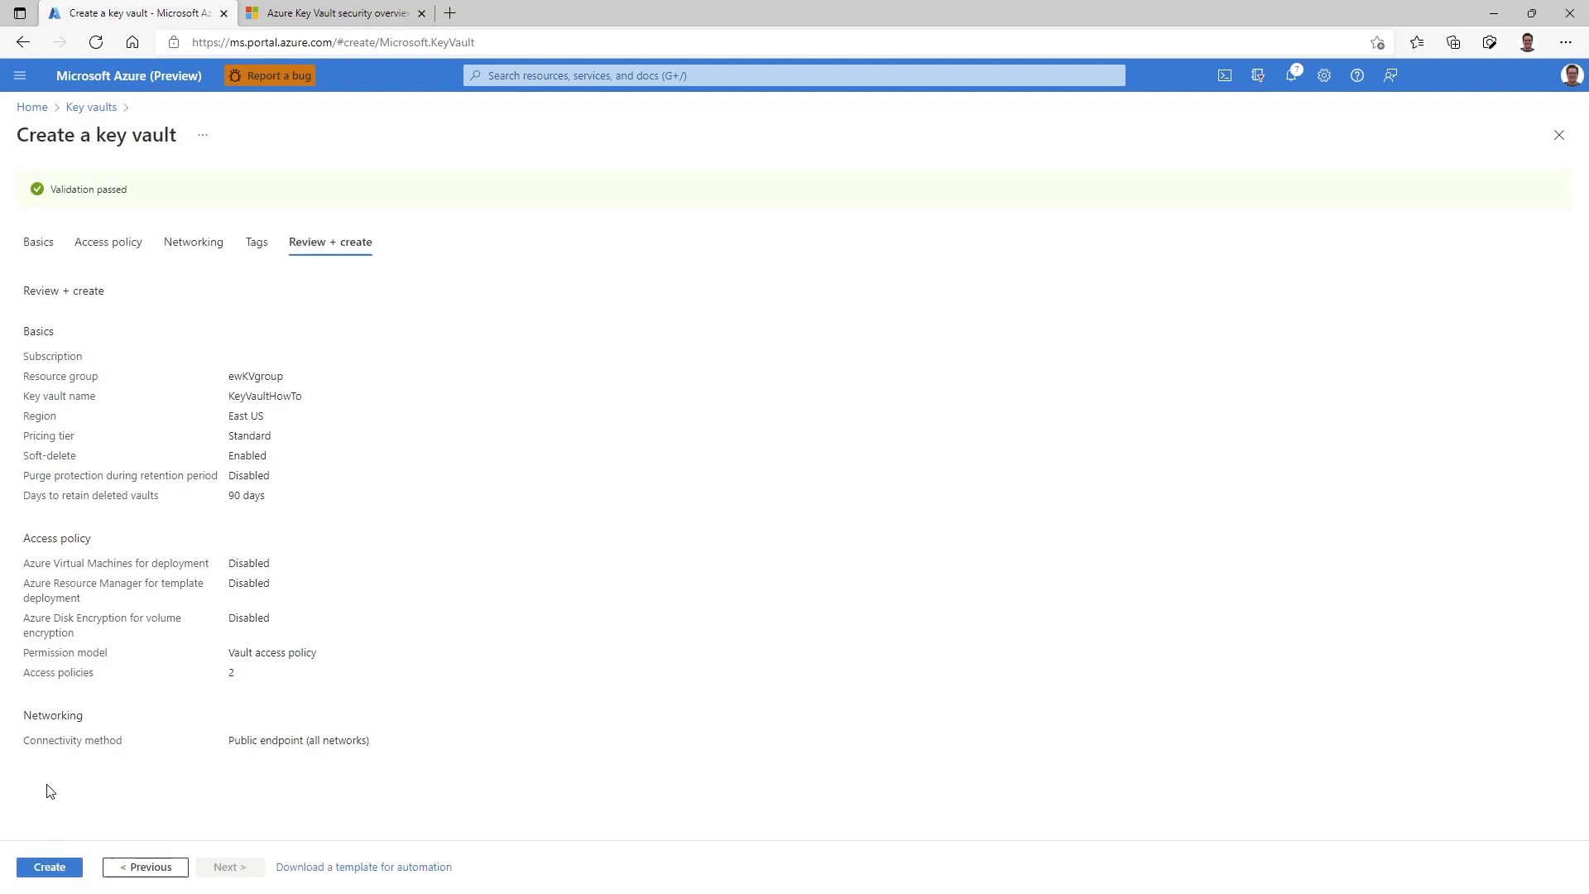
left_click(55, 866)
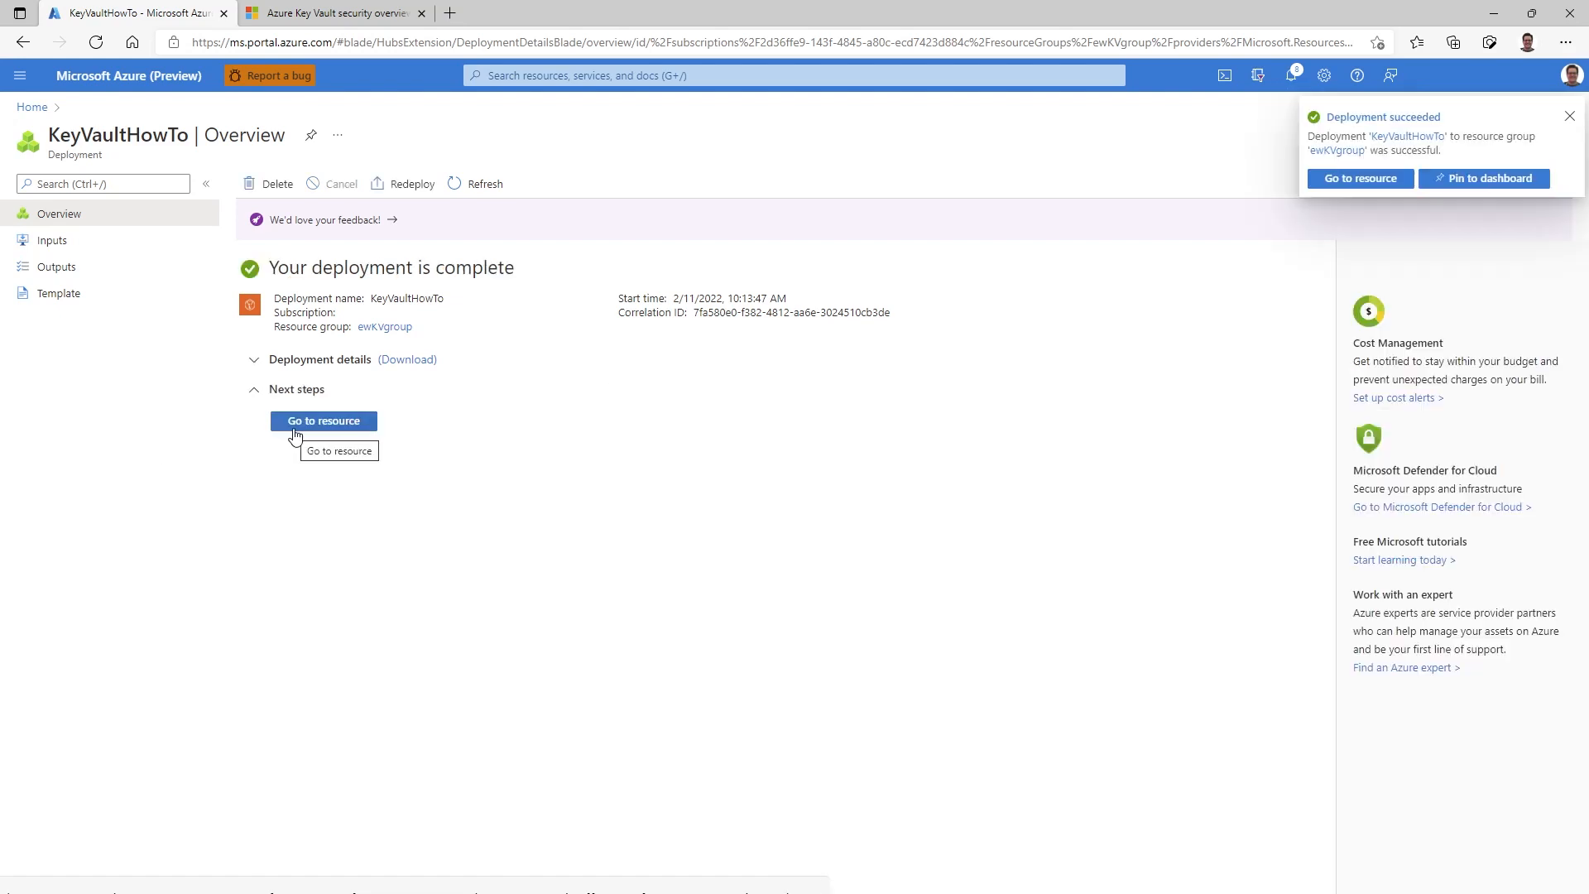
Step: Open the deployed key vault and go through its access configuration to the access policies
left_click(304, 424)
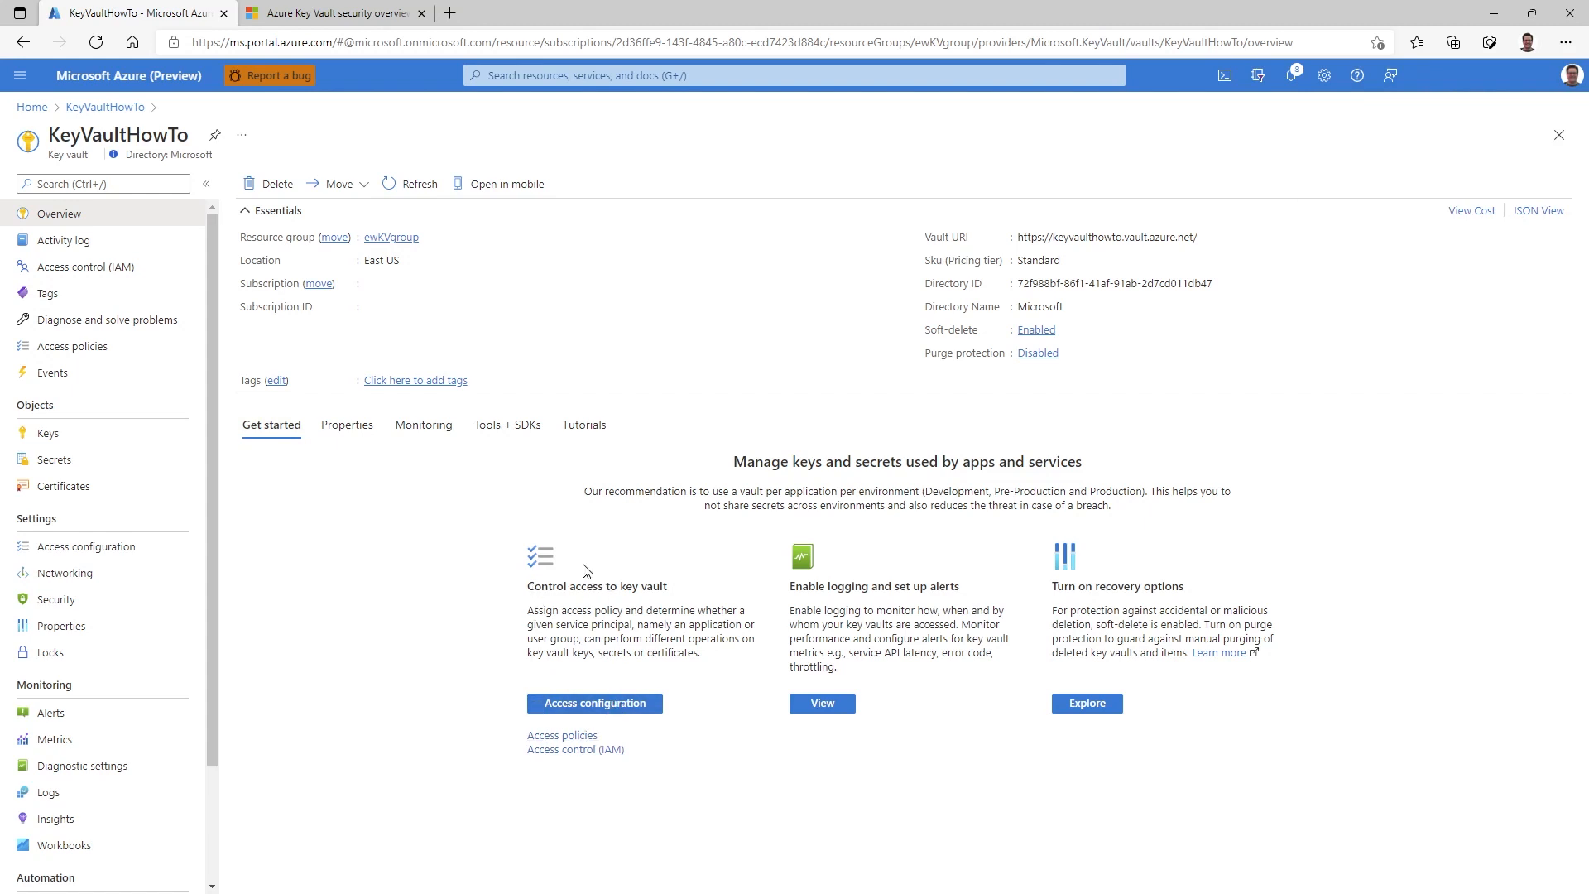
left_click(568, 704)
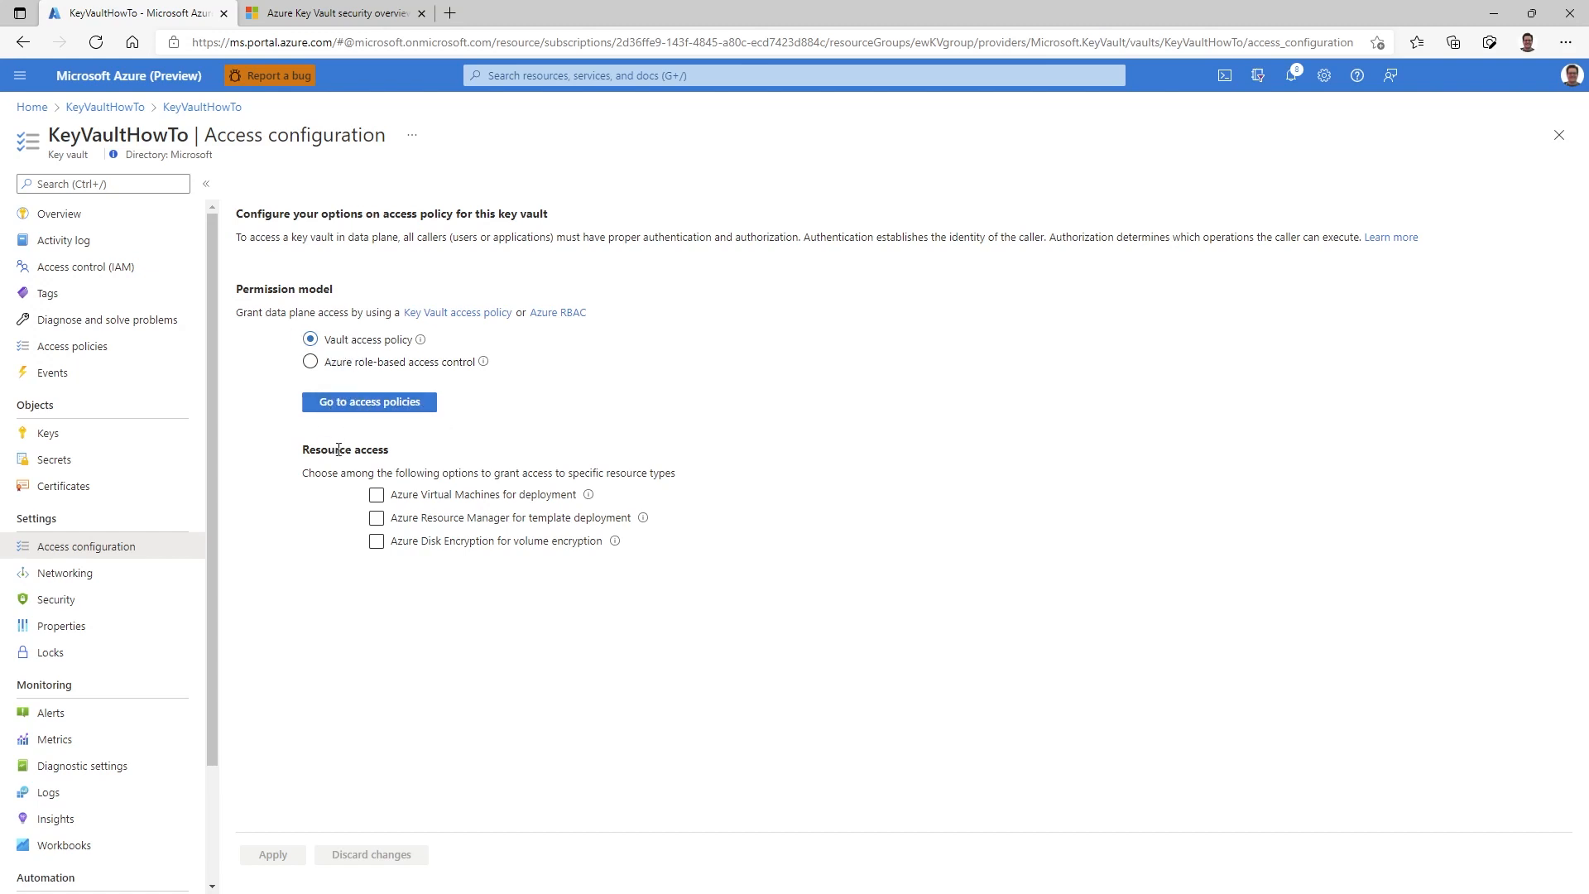
left_click(368, 402)
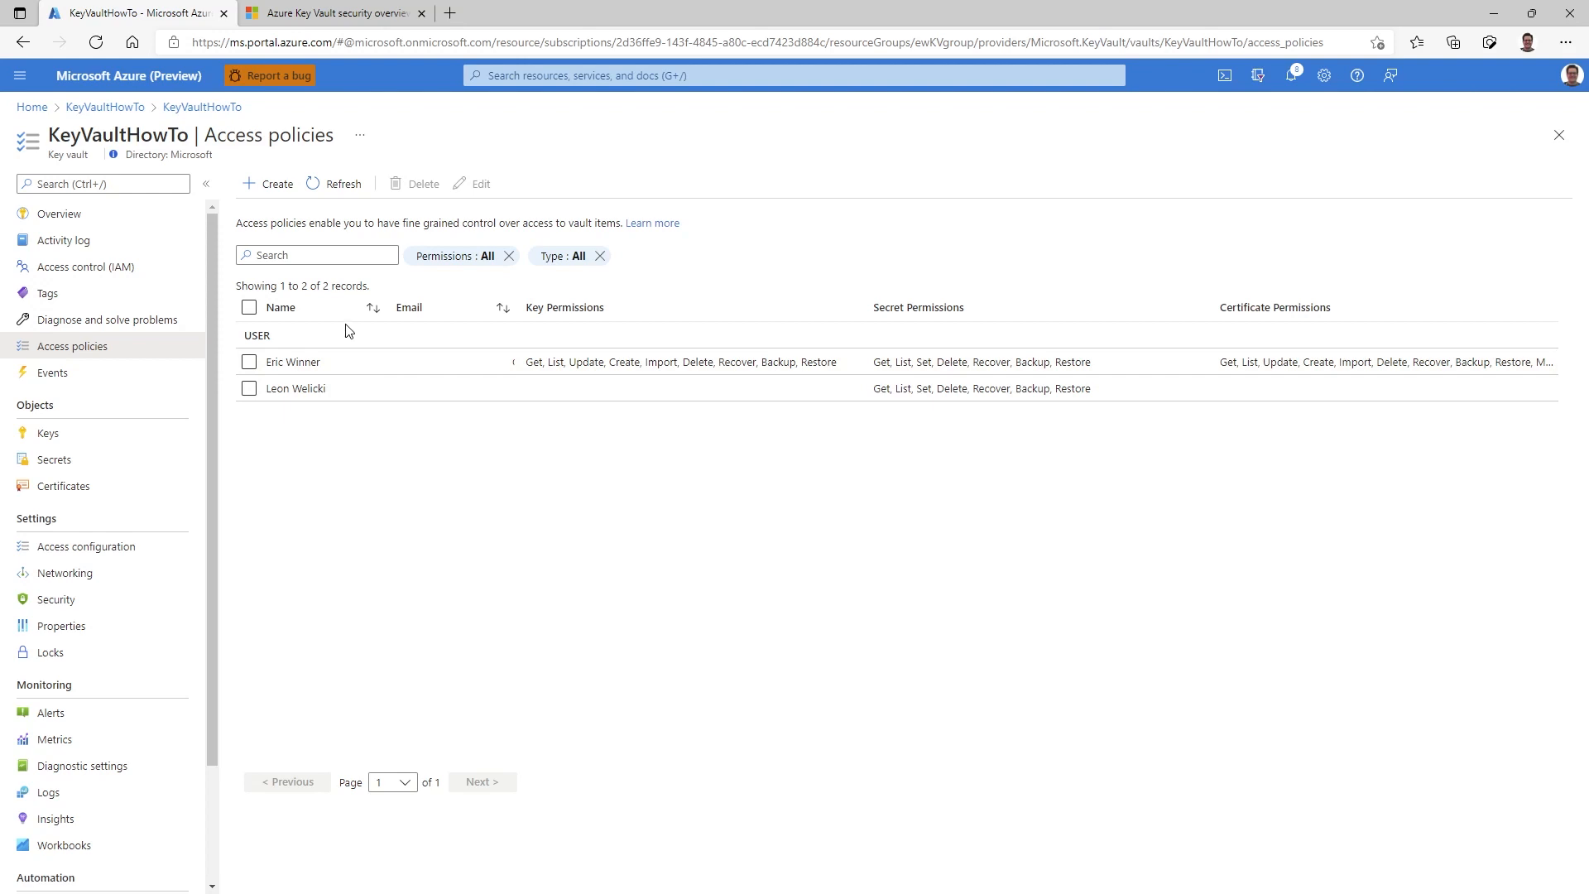
Step: Start another access policy for the vault based on the Key Management template
left_click(273, 186)
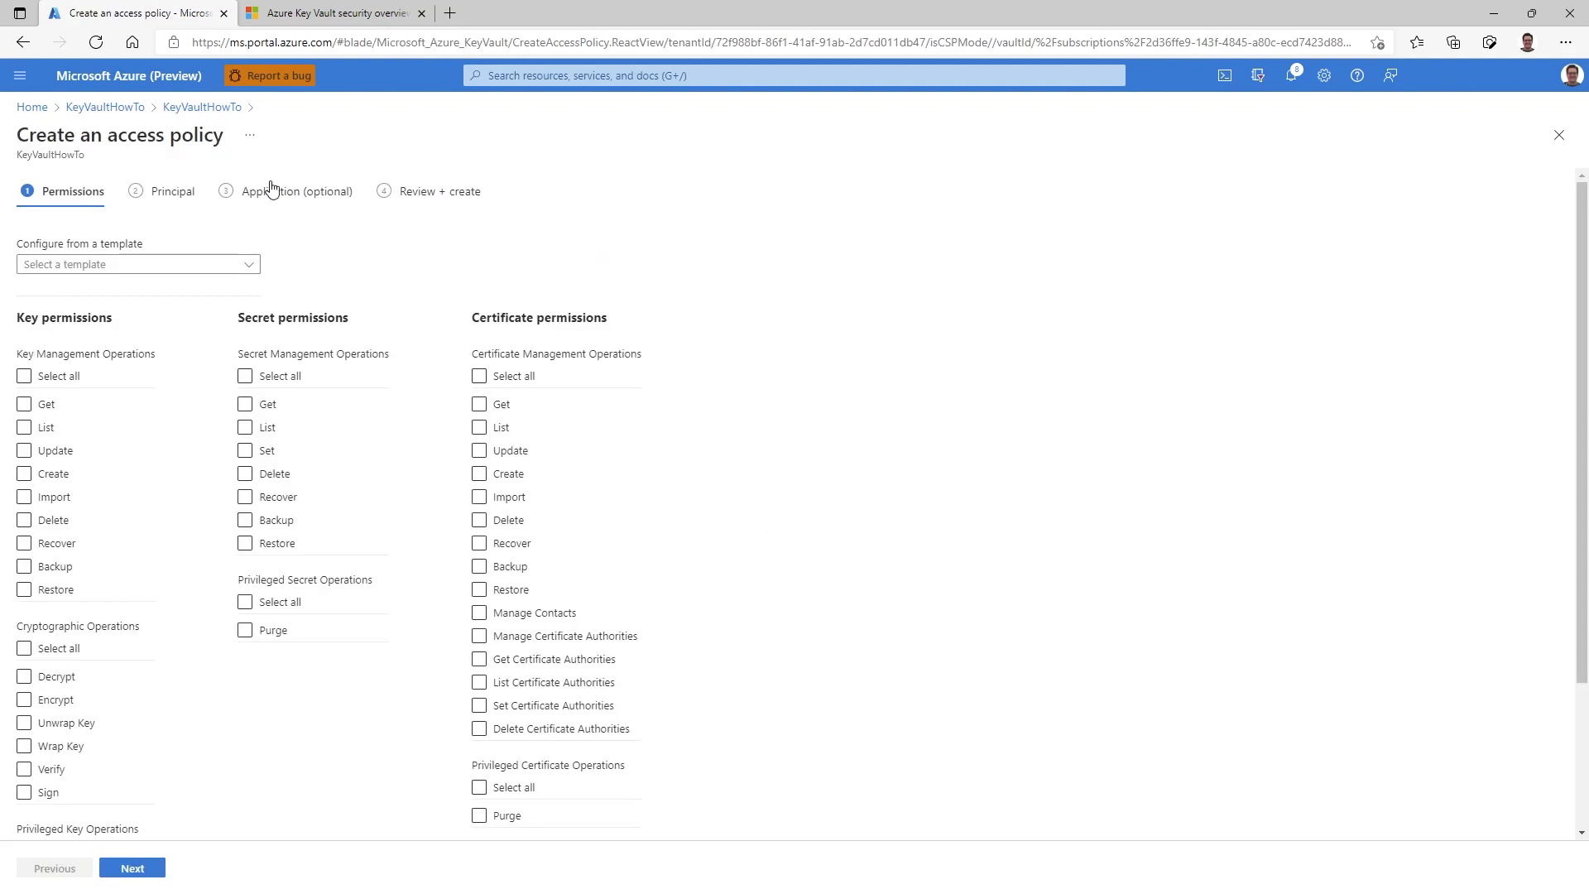
left_click(132, 266)
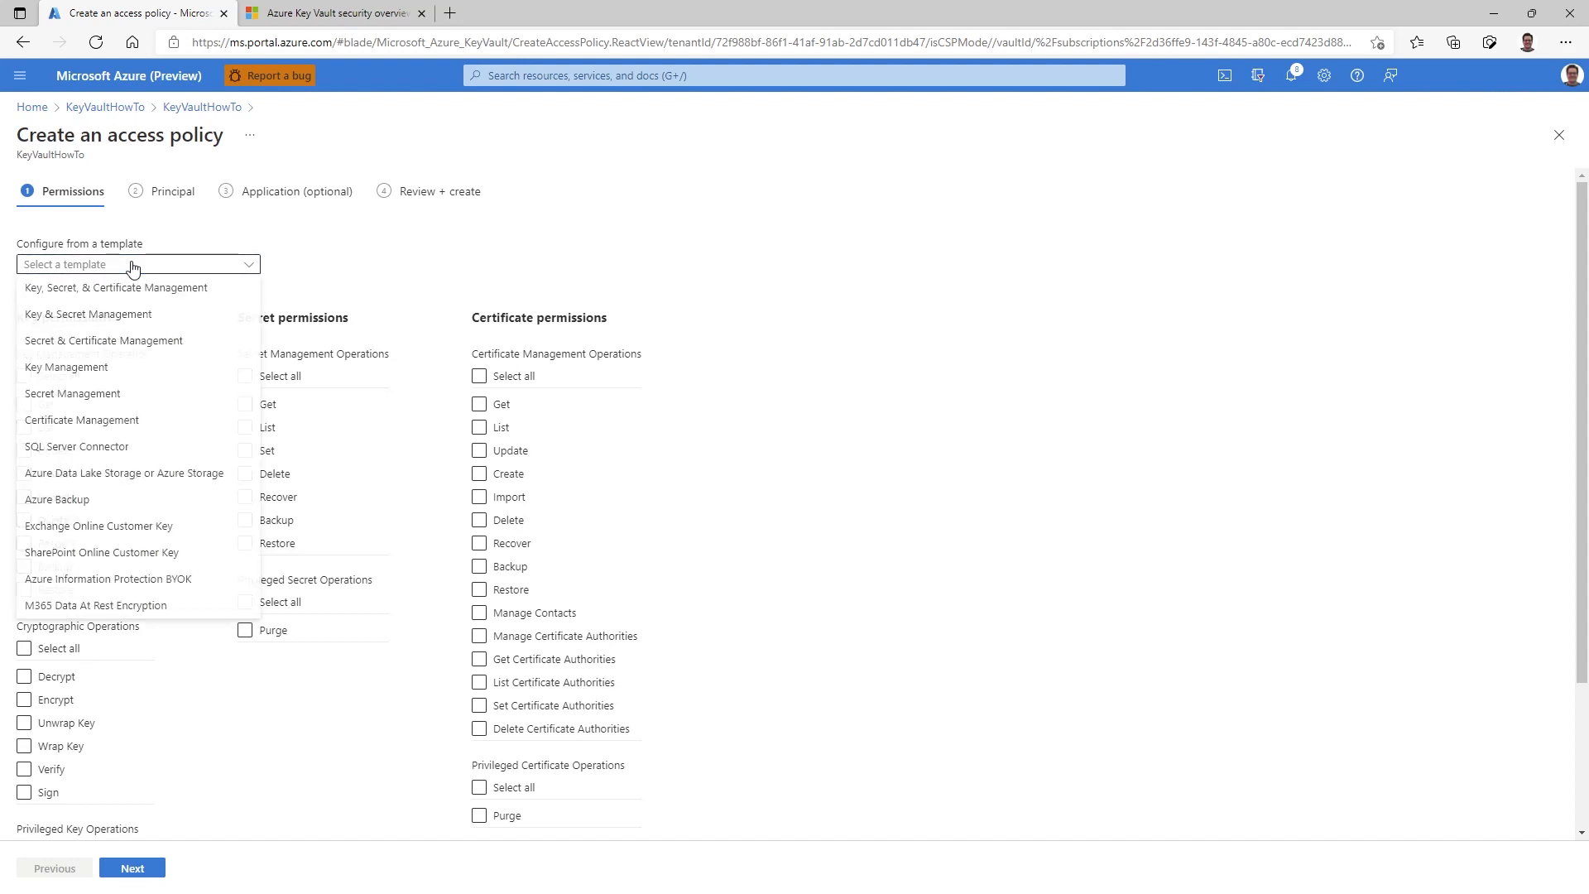
left_click(112, 369)
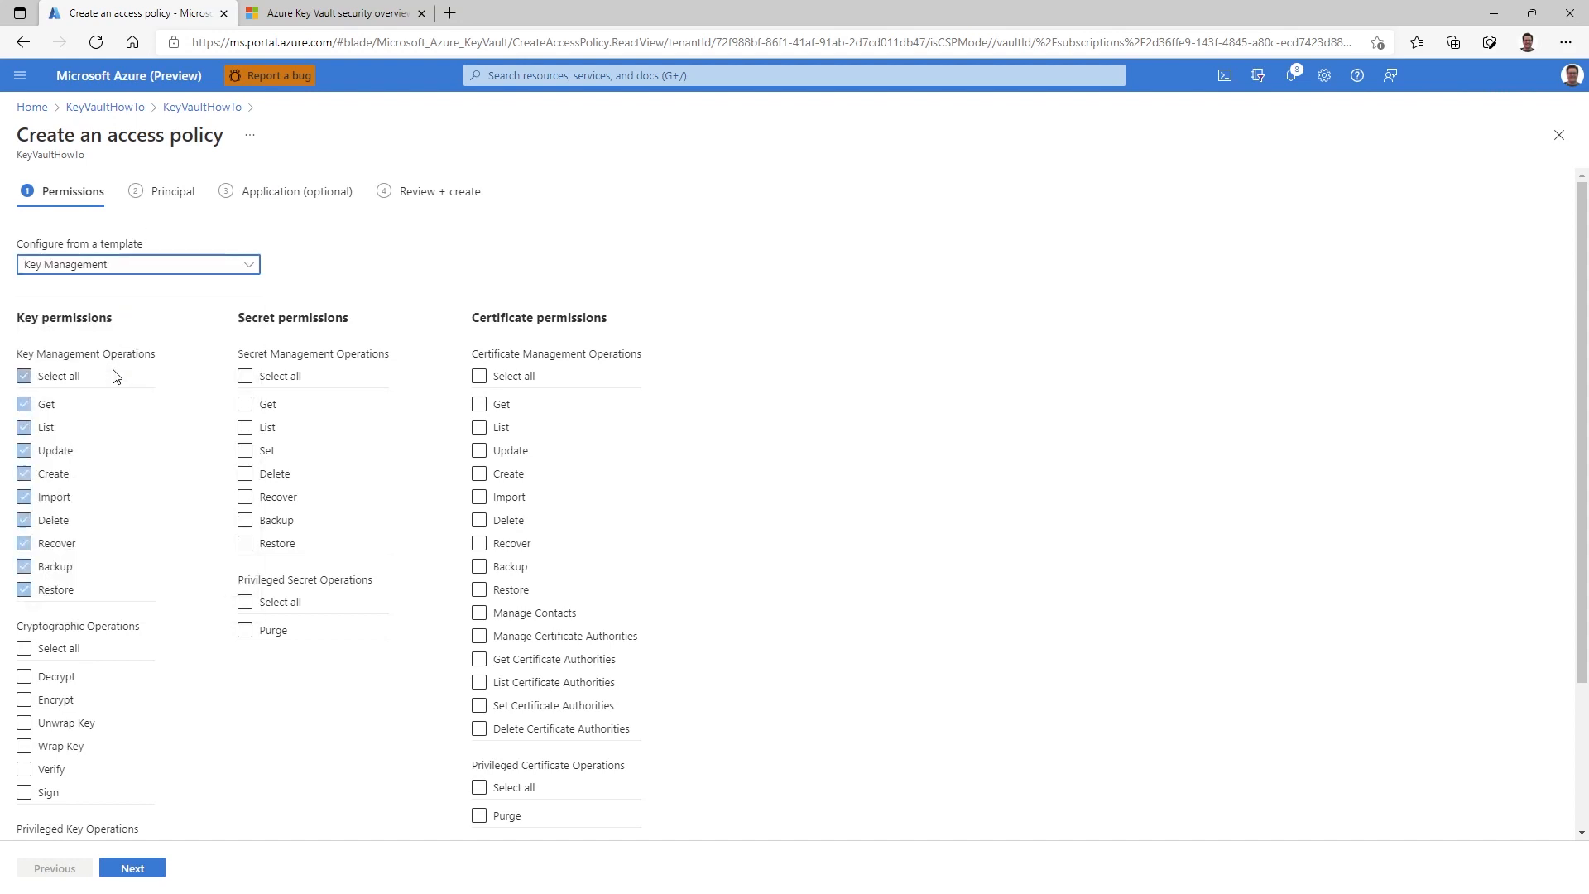
Step: Remove Update, Create, Delete, Recover and Restore from the key management permissions and continue to the principal selection
left_click(67, 454)
left_click(53, 476)
left_click(47, 521)
left_click(46, 544)
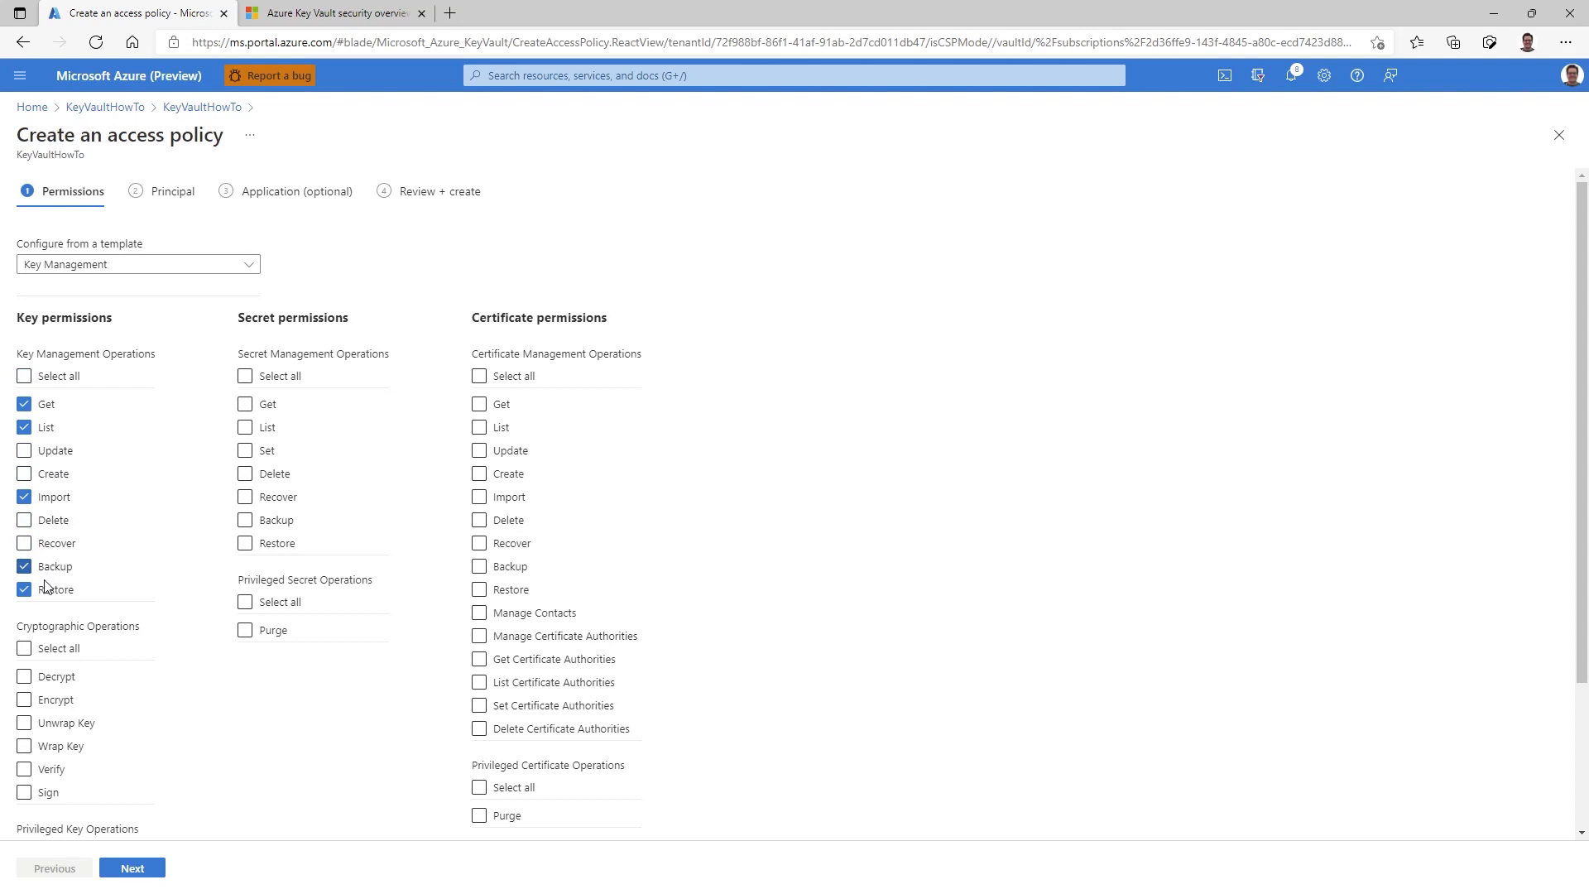
left_click(43, 593)
left_click(128, 868)
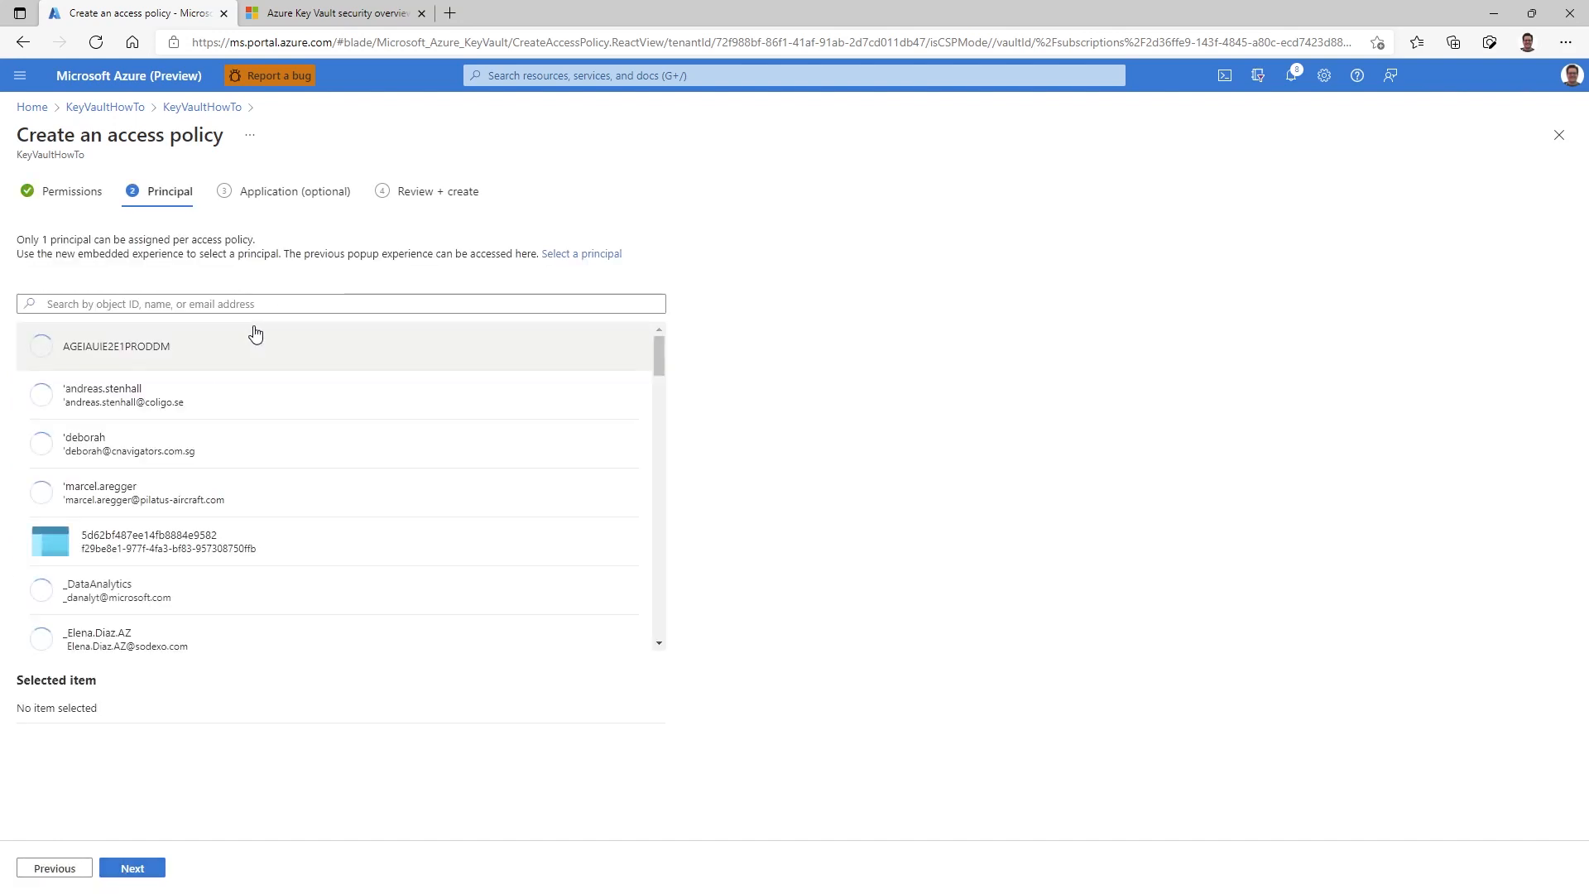
Step: Search for the second user, select them as principal, and proceed to the policy review without an authorized application
left_click(255, 306)
type("dan pha")
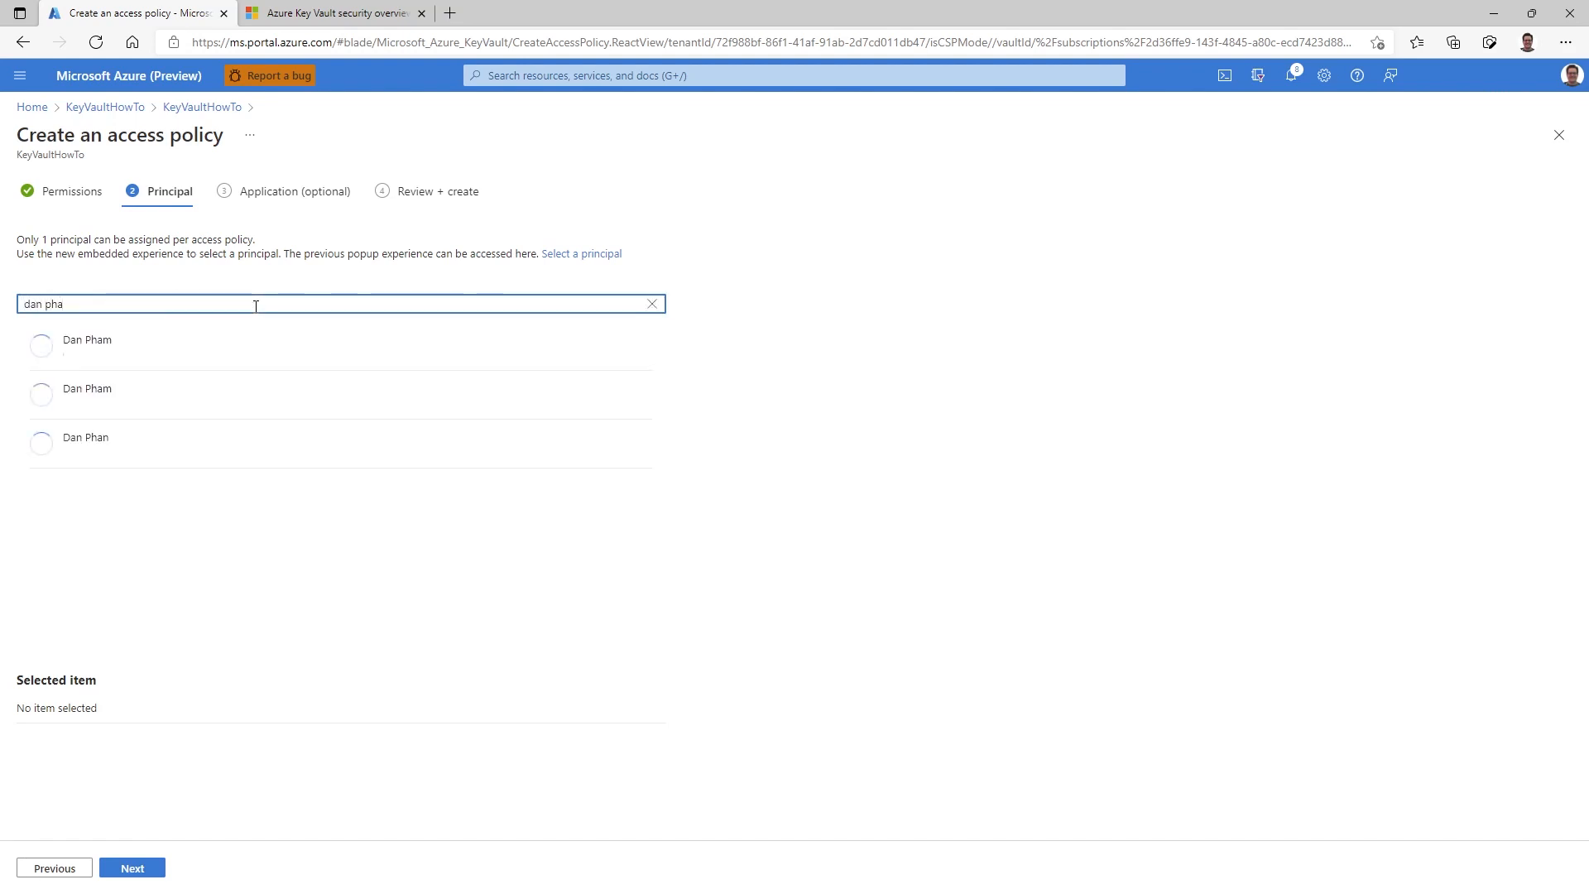
left_click(114, 430)
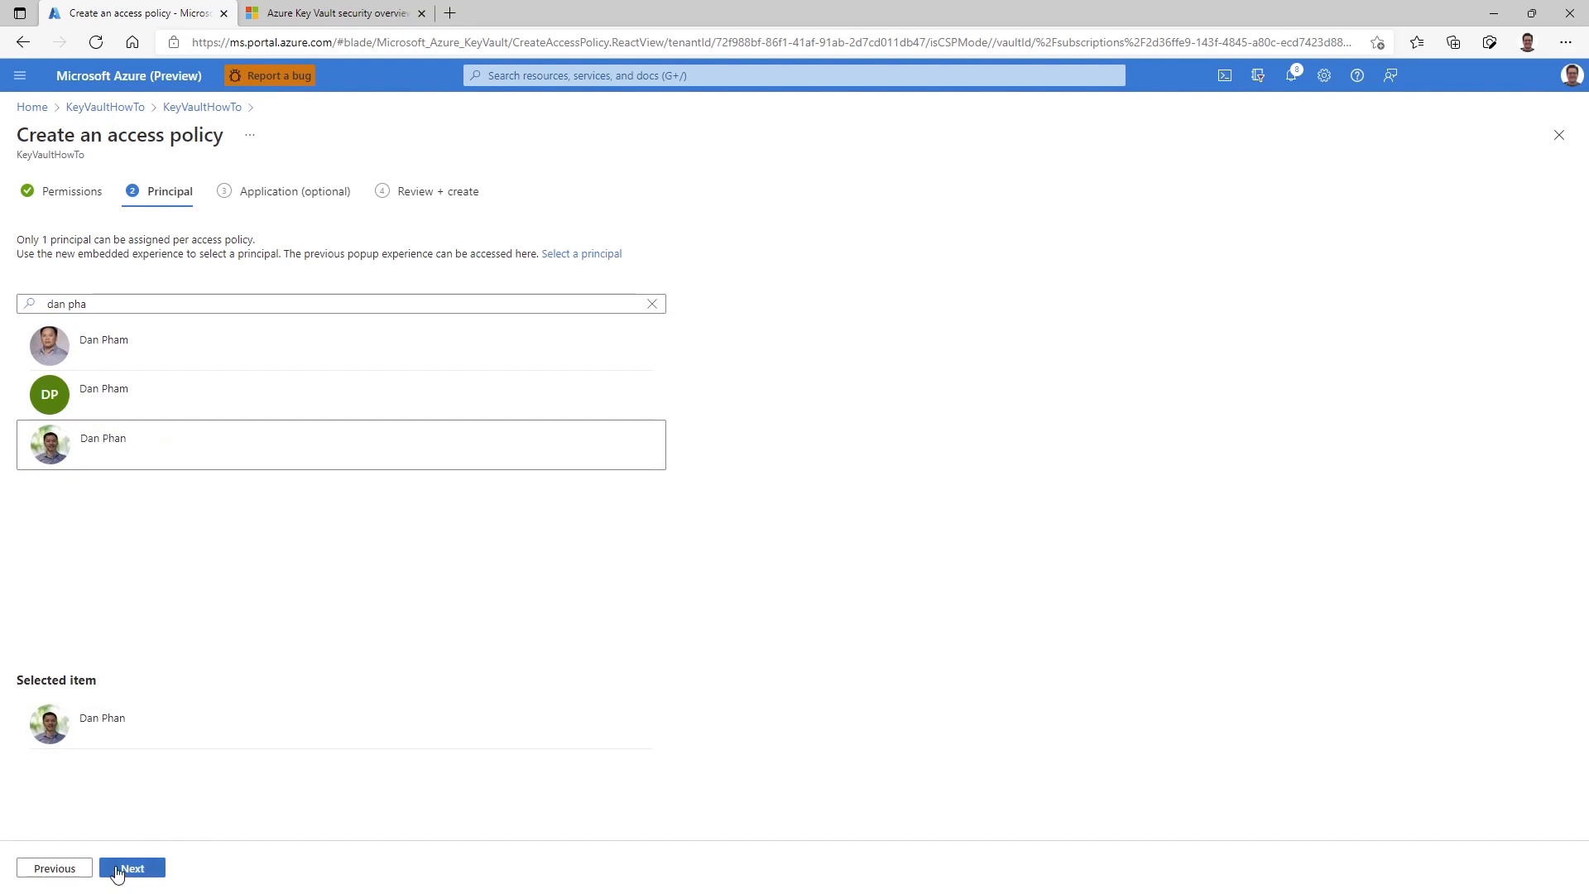
left_click(118, 869)
left_click(118, 868)
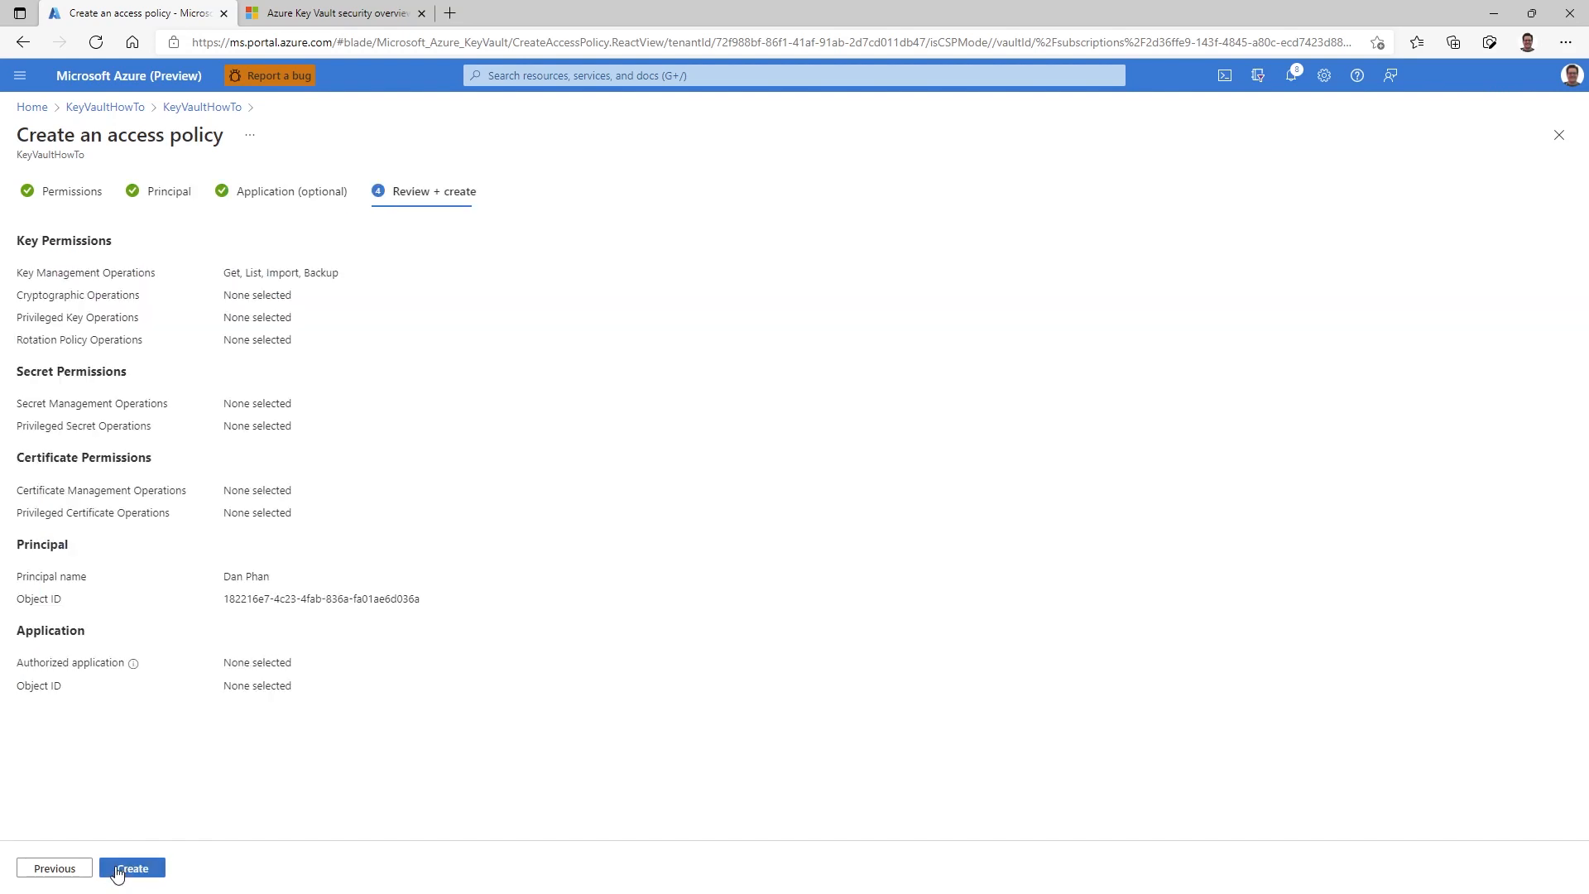
Step: Create the reviewed access policy and open the vault's access configuration to check the permission model options
left_click(118, 868)
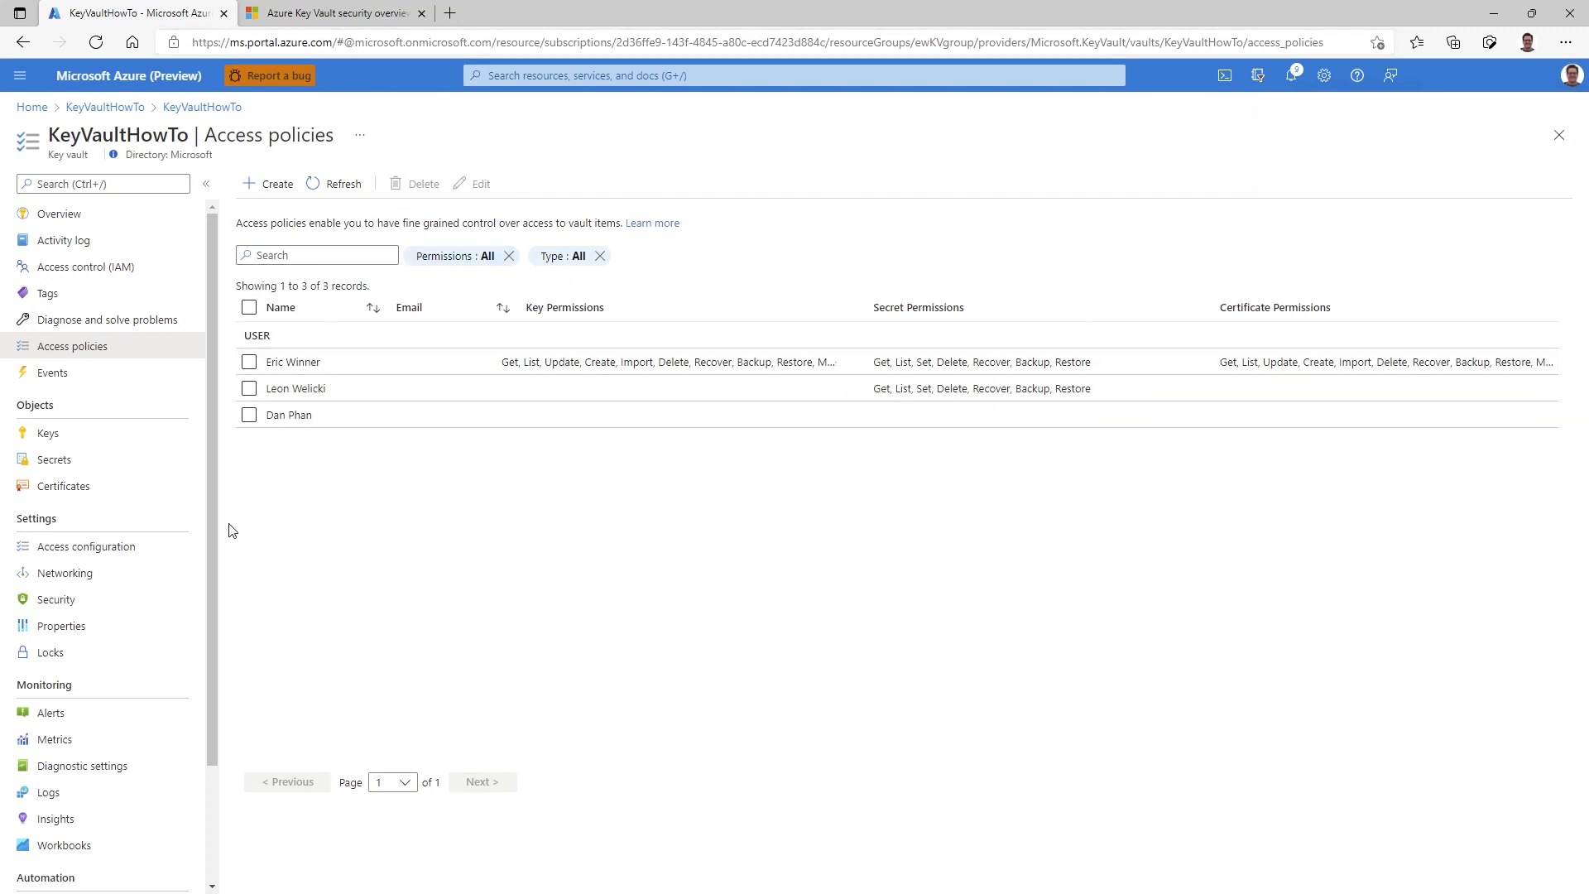
left_click(113, 548)
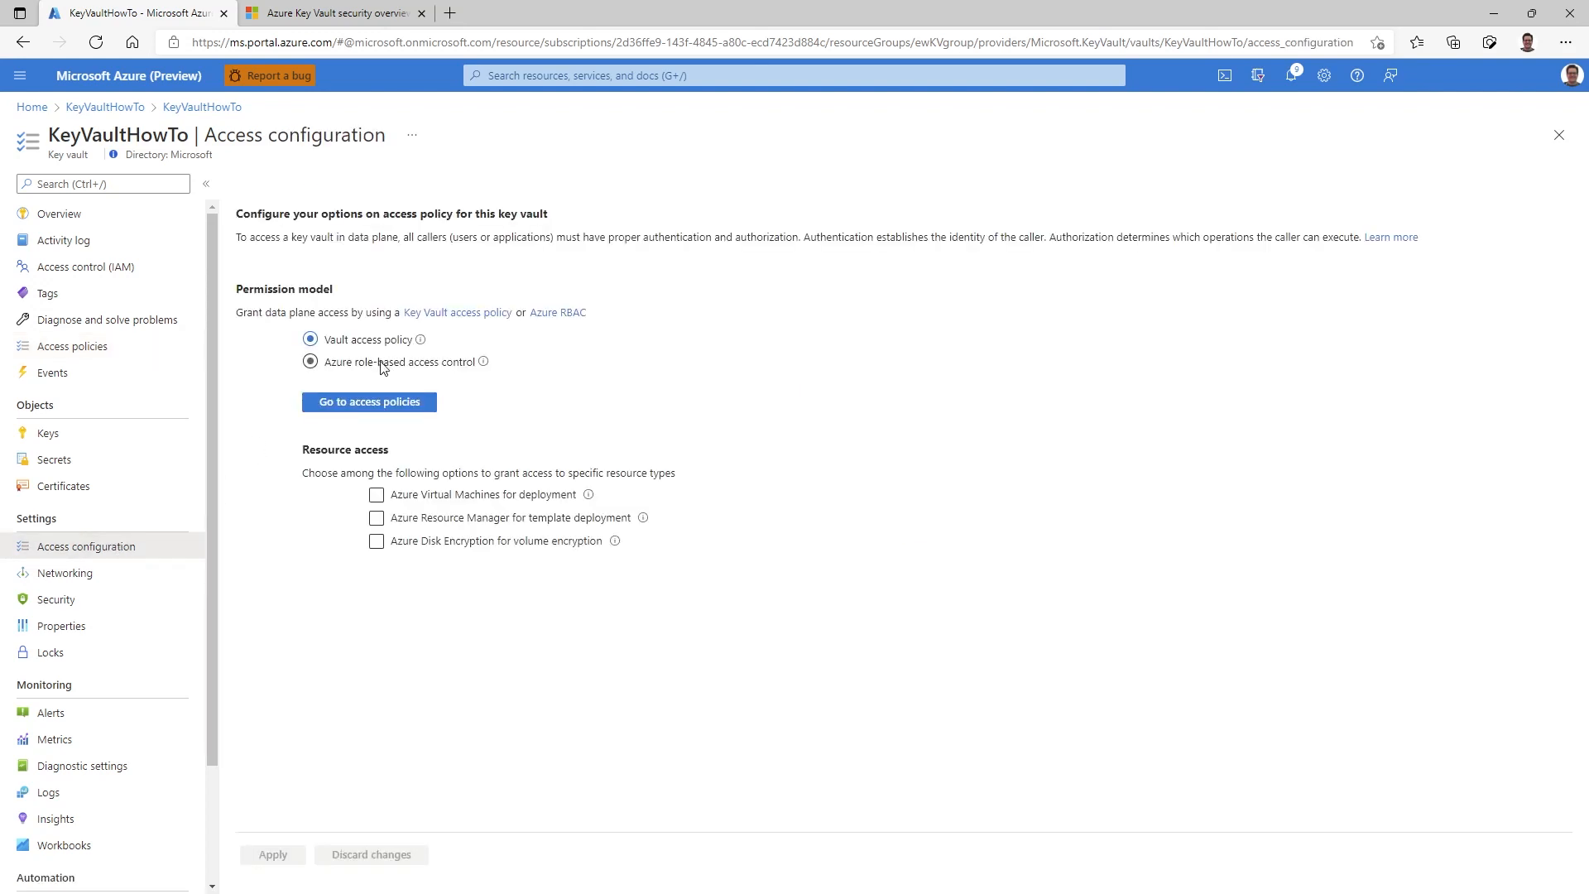
Step: Examine the role assignments listed in the key vault's access control (IAM)
left_click(113, 274)
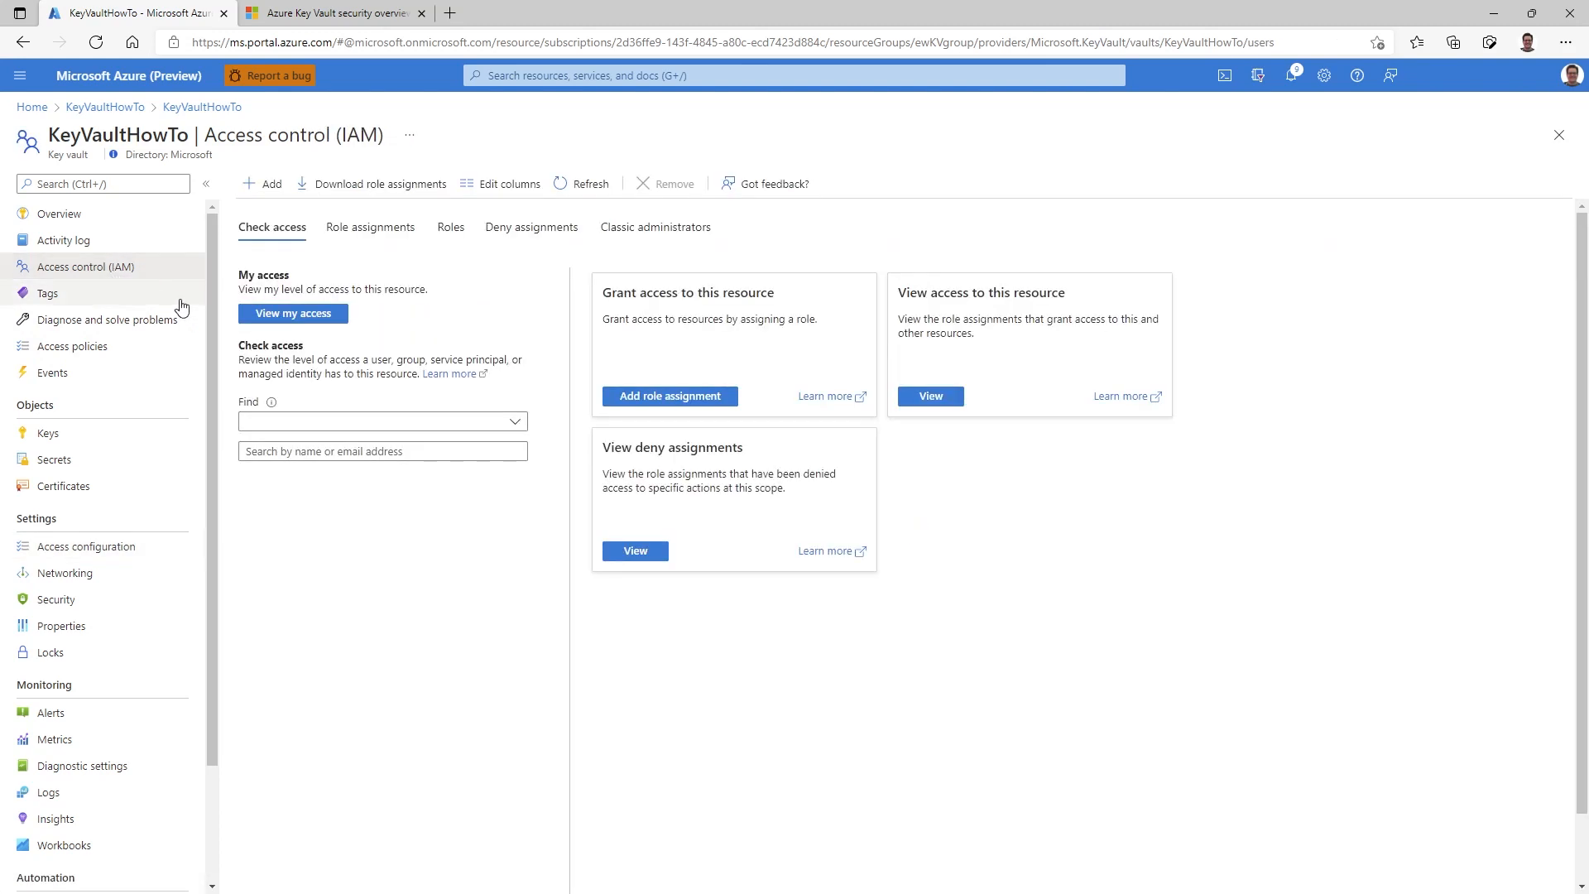
left_click(364, 231)
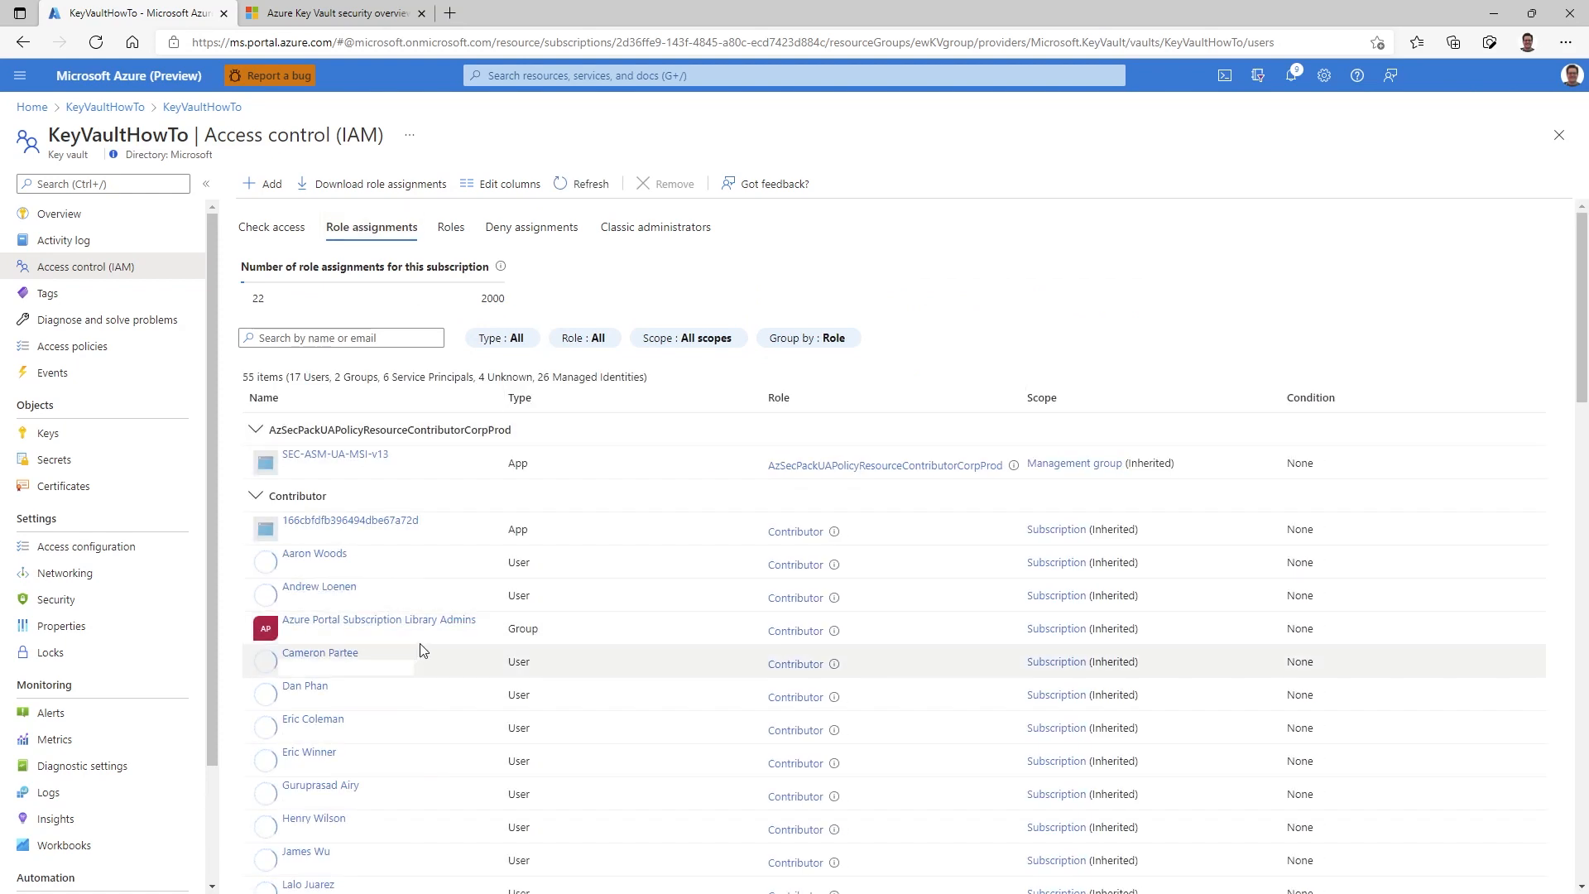
scroll(381, 662, "down", 3)
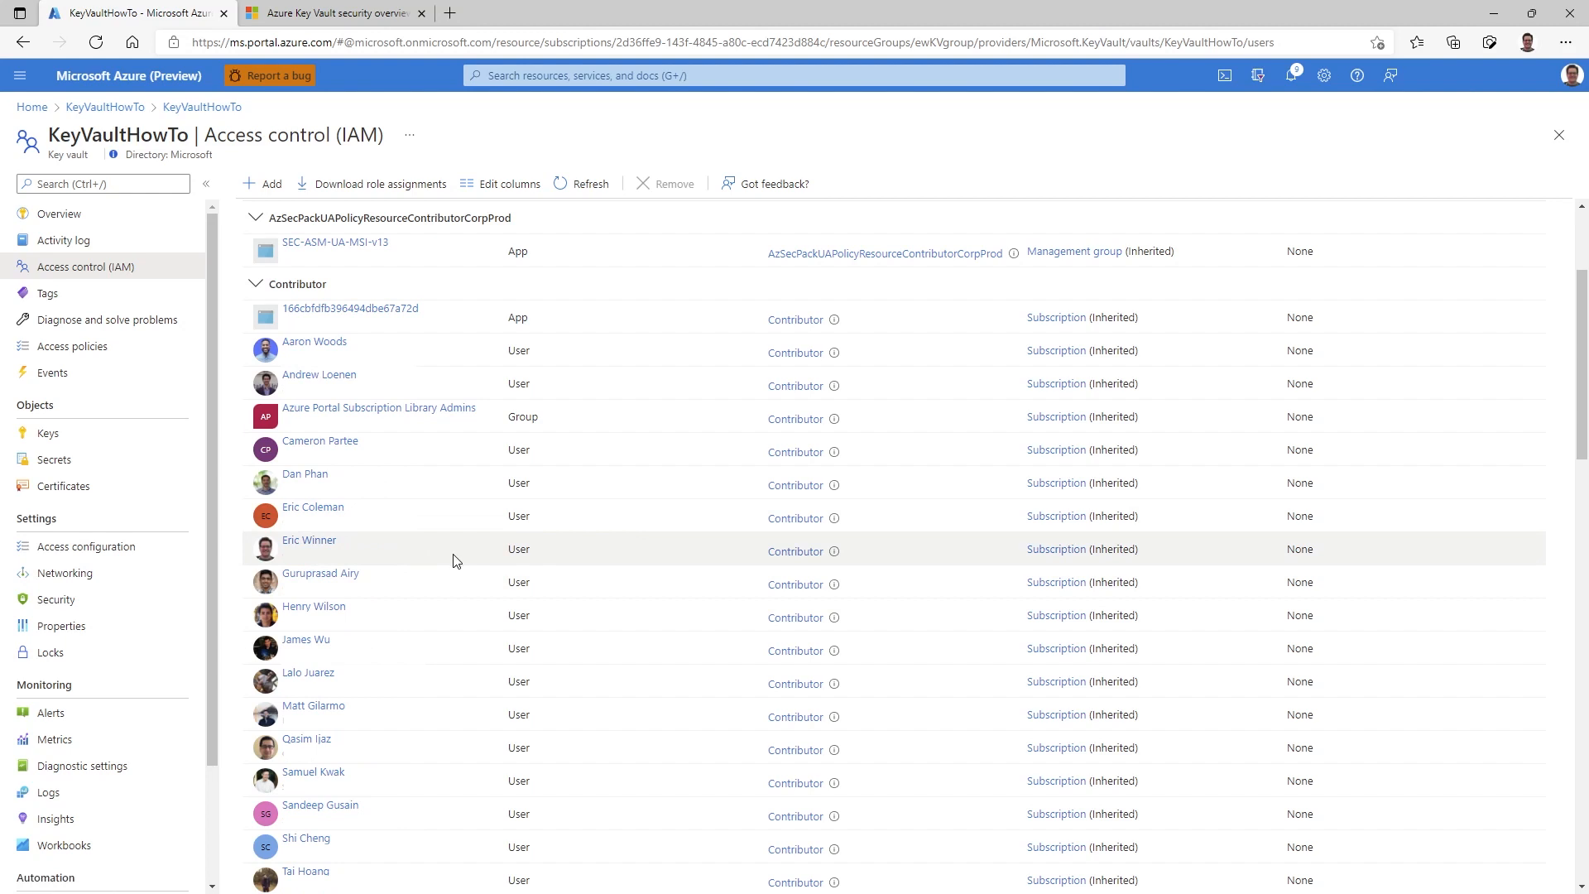
scroll(451, 549, "up", 3)
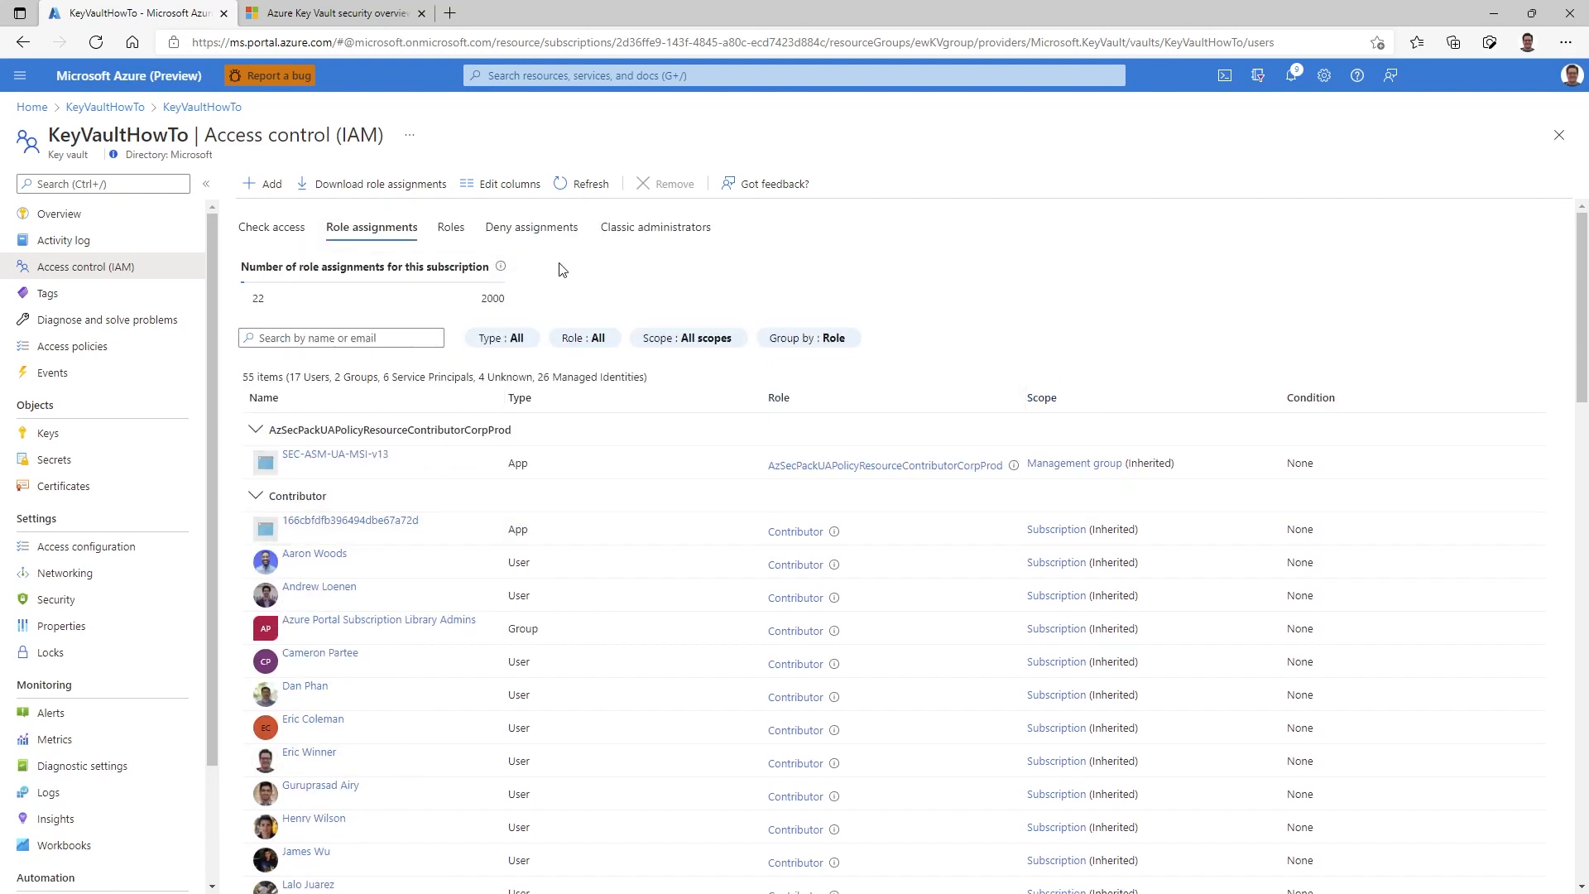
Step: Search the available roles in access control for "key", review the key vault roles, and return to the vault's overview
left_click(461, 231)
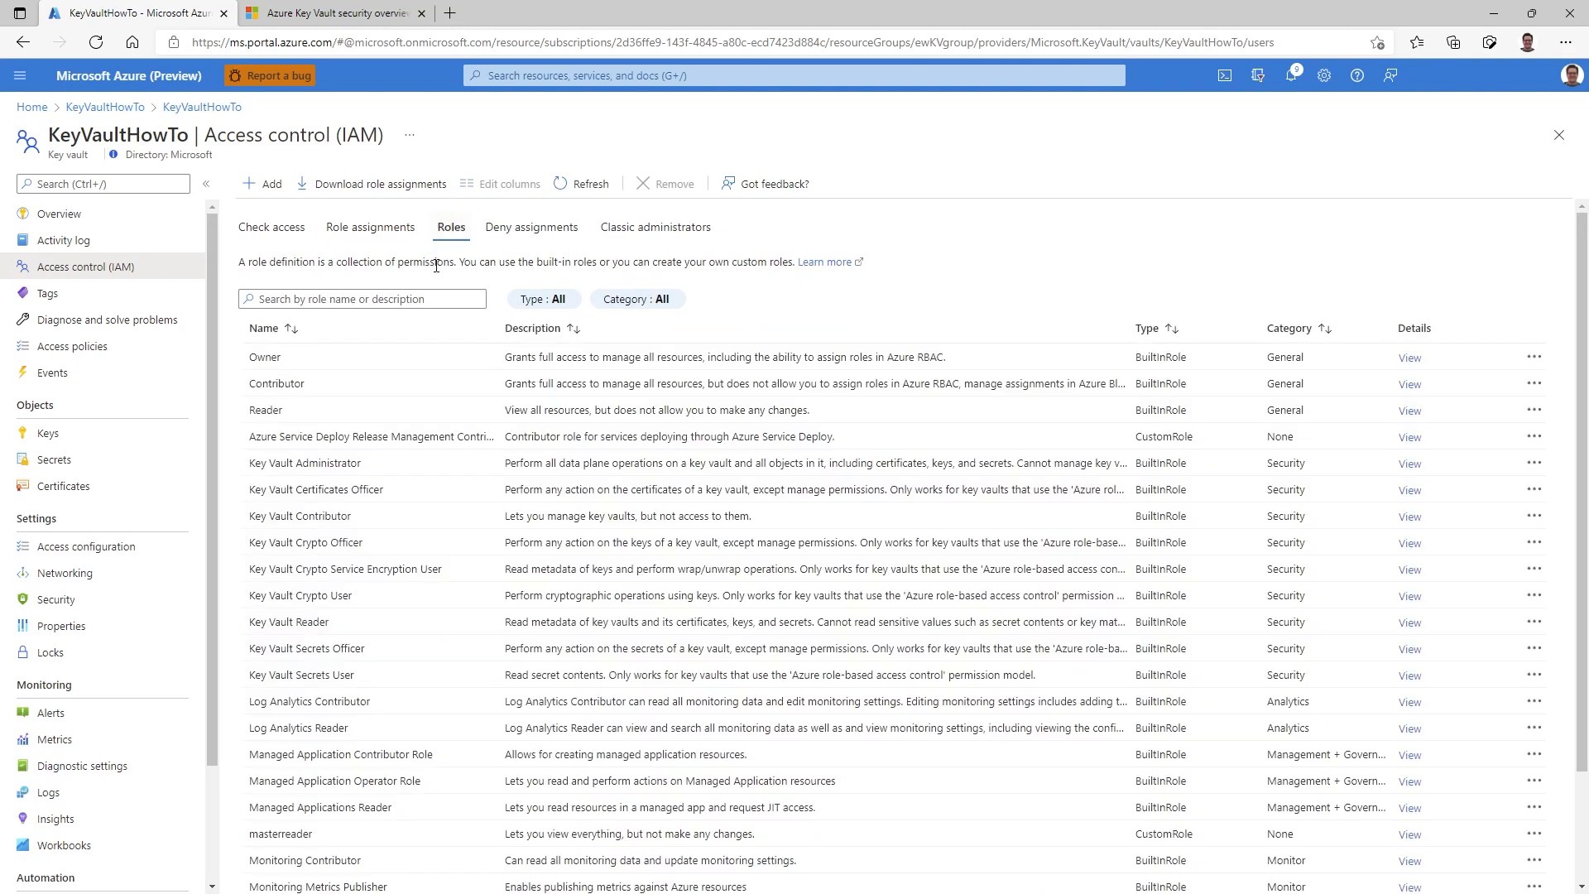
left_click(426, 298)
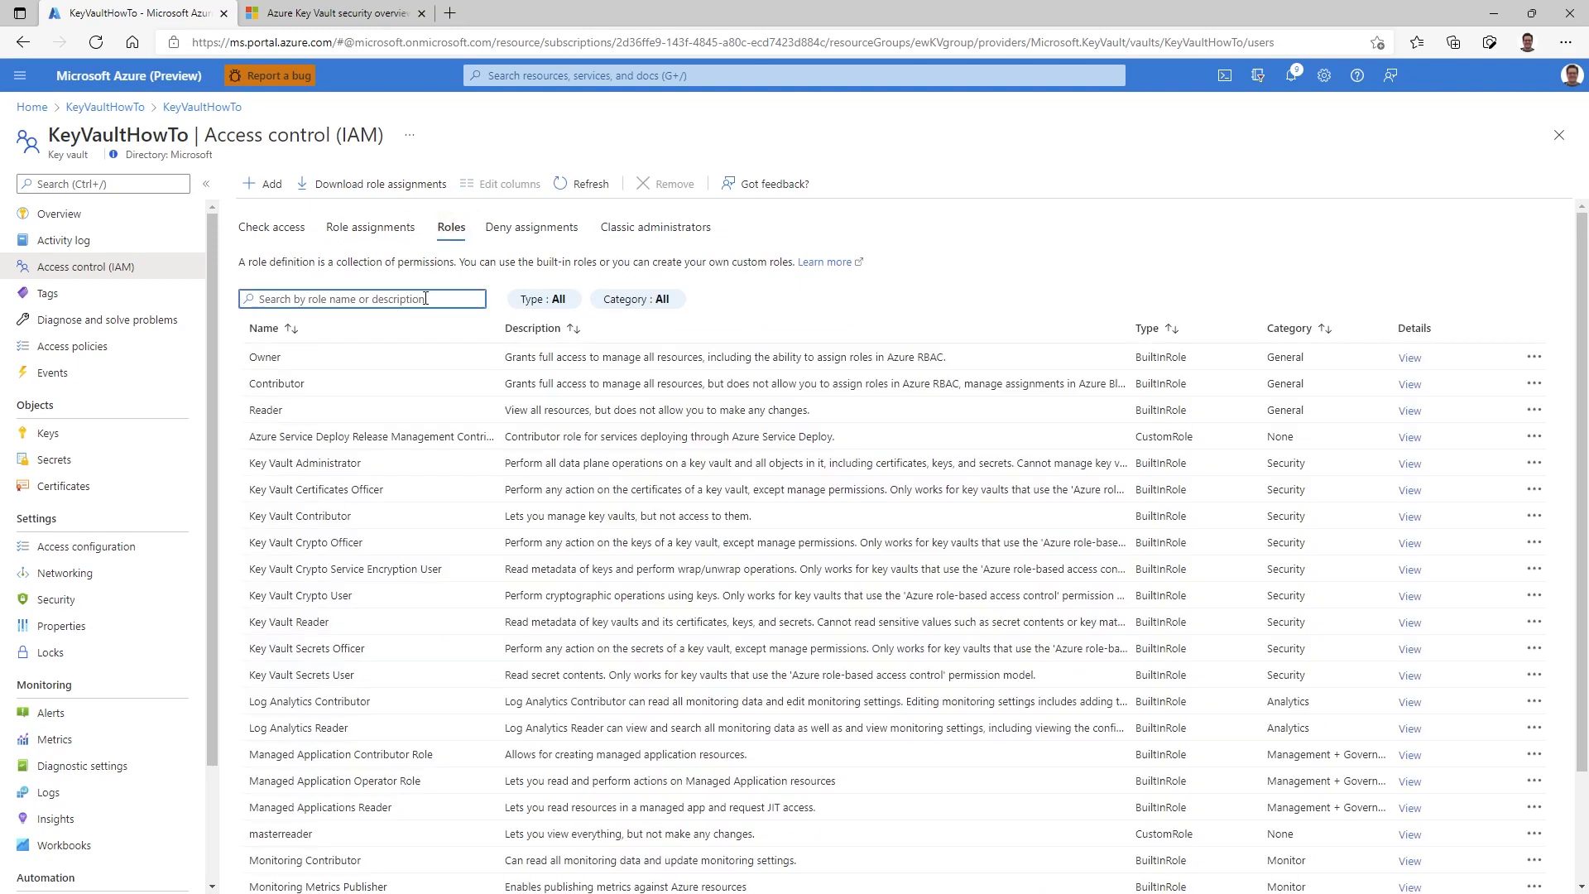
type("key")
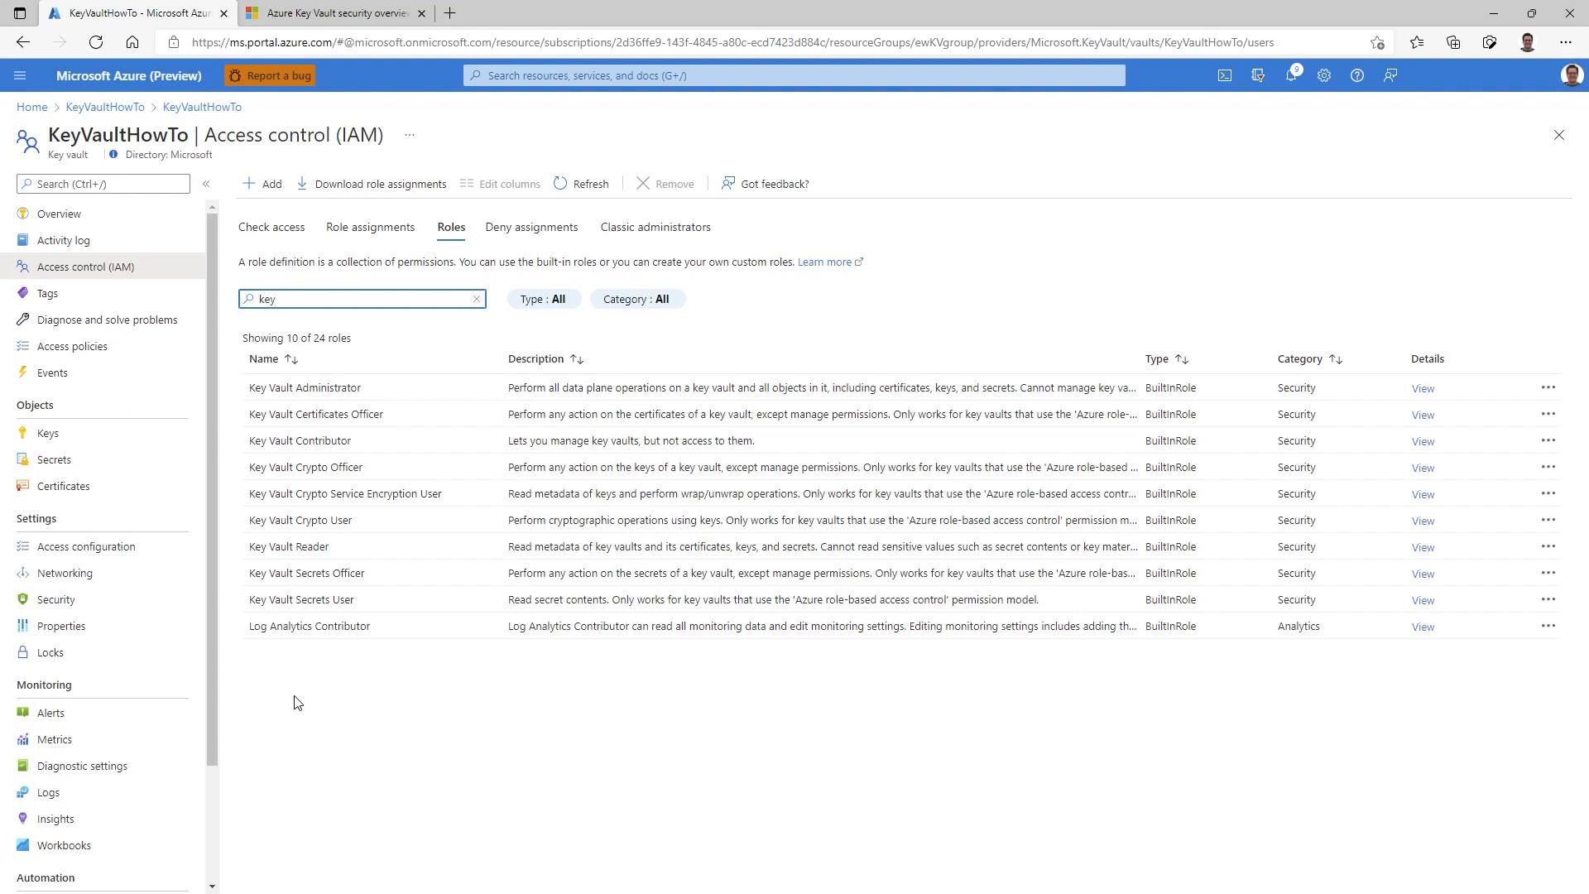
left_click(132, 226)
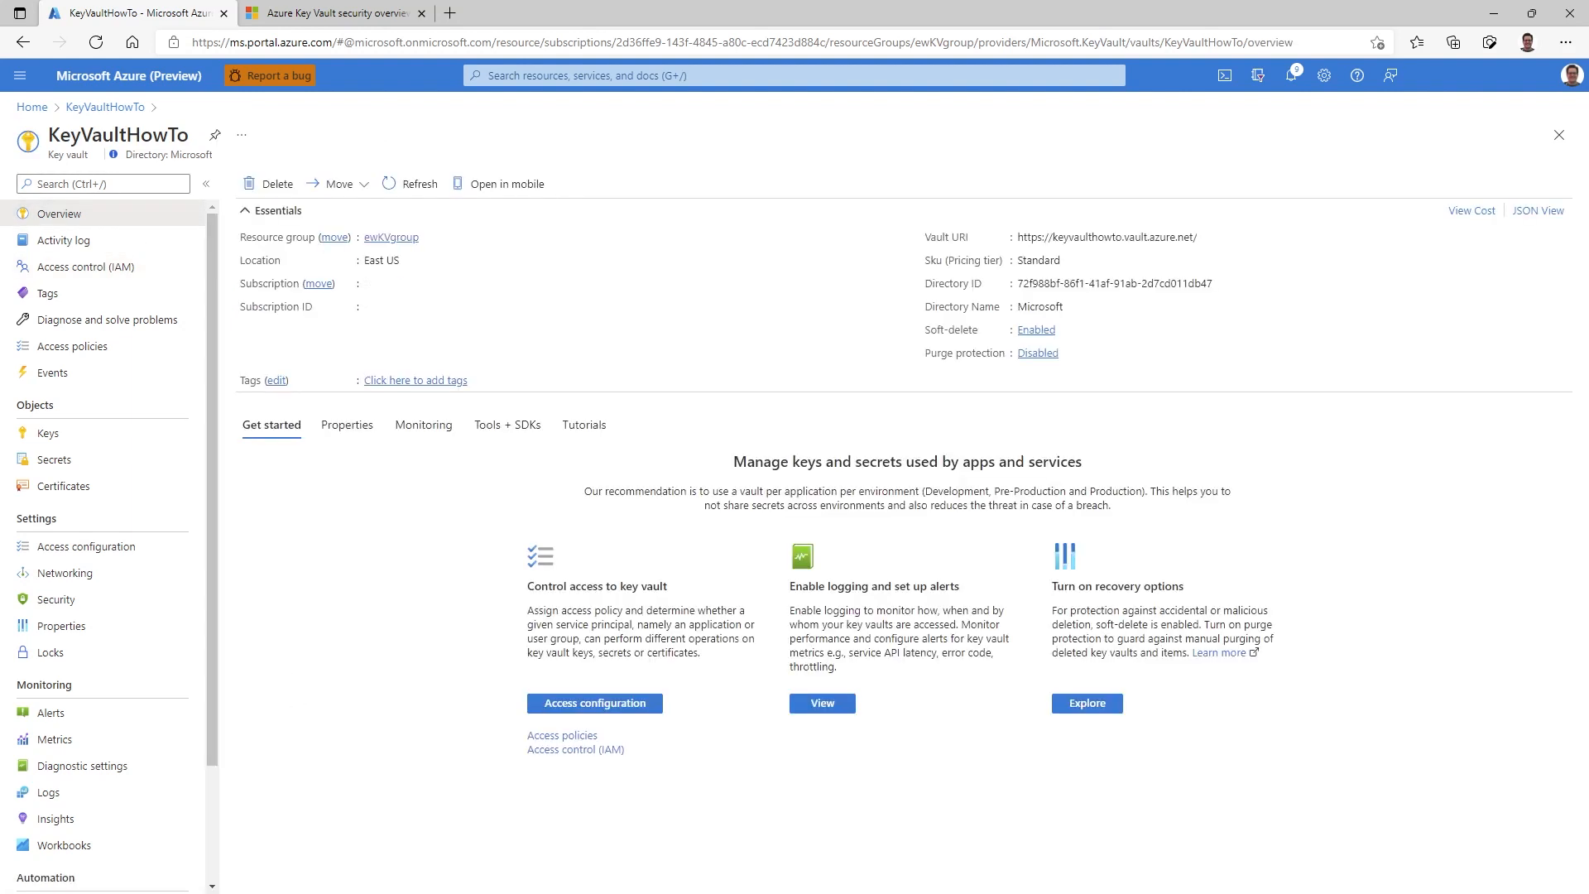